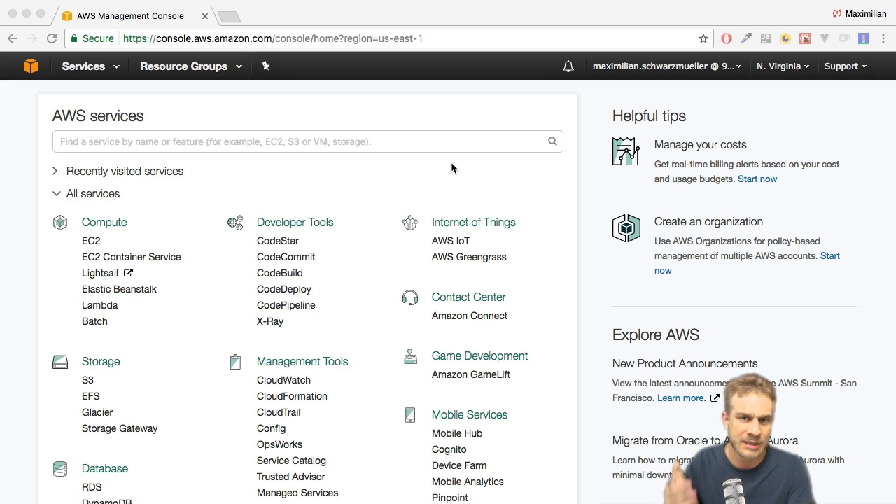
click(260, 151)
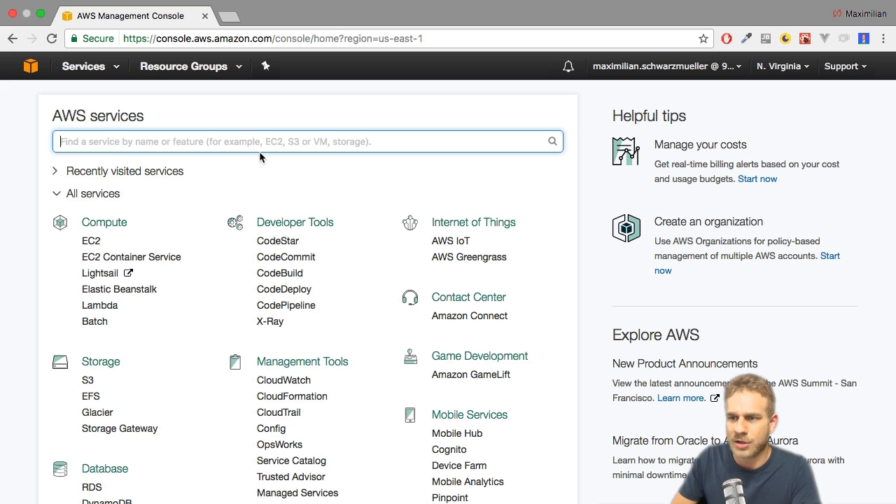
text(lambda)
key(BackSpace)
key(BackSpace)
key(BackSpace)
key(BackSpace)
key(BackSpace)
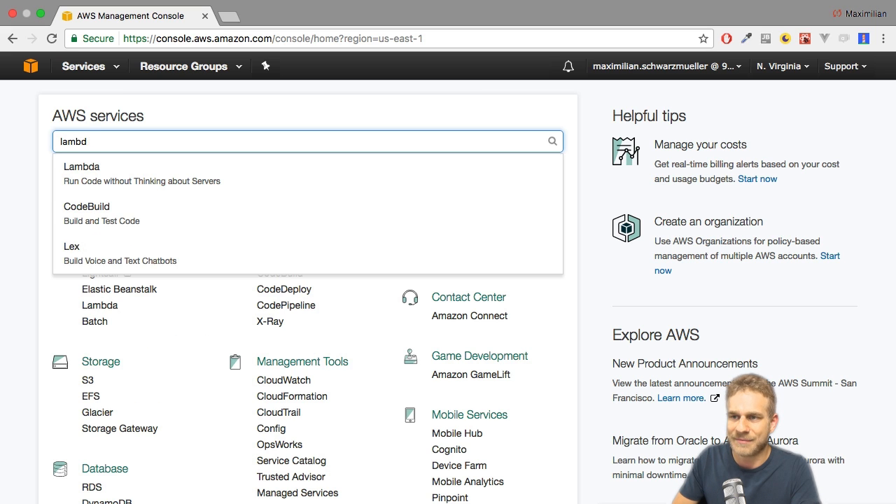
key(BackSpace)
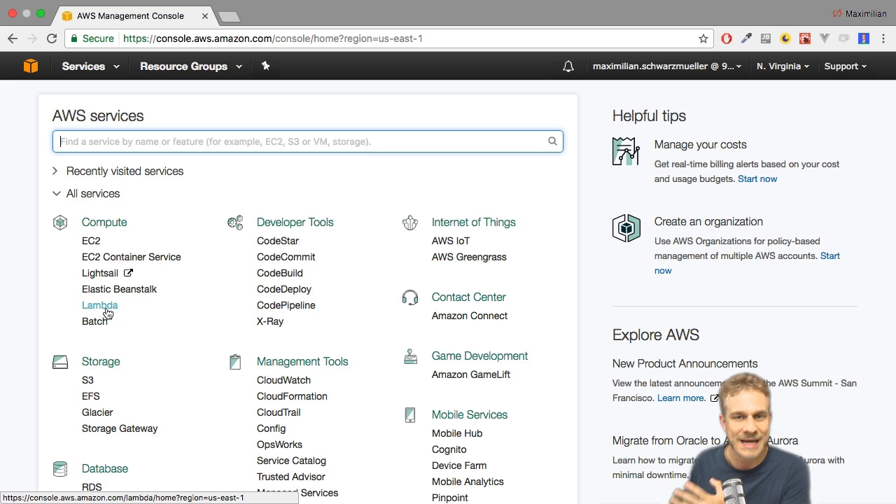
Open the Lambda service and start a new function from the Blank Function blueprint.
click(107, 312)
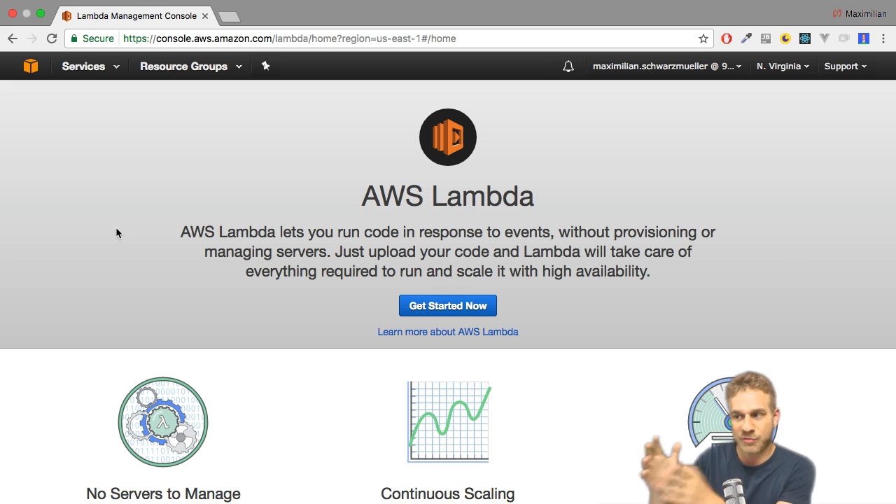
click(416, 307)
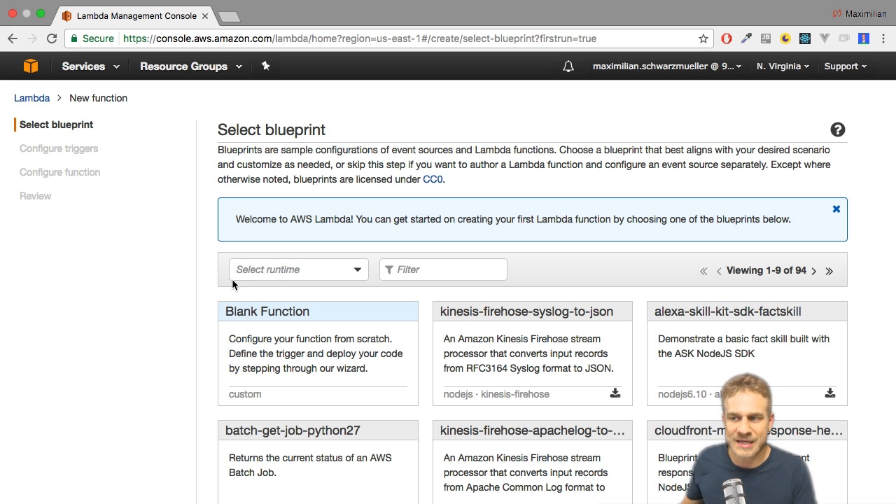
scroll(275, 278, down, 5)
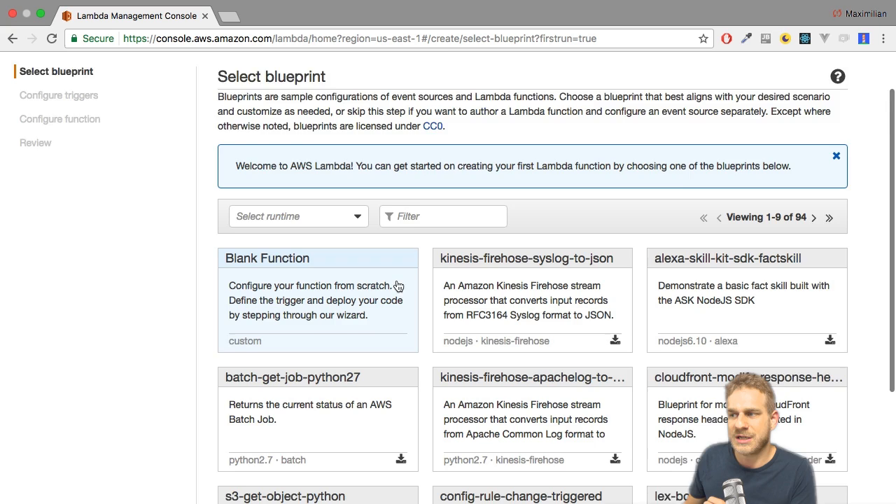
scroll(407, 269, up, 3)
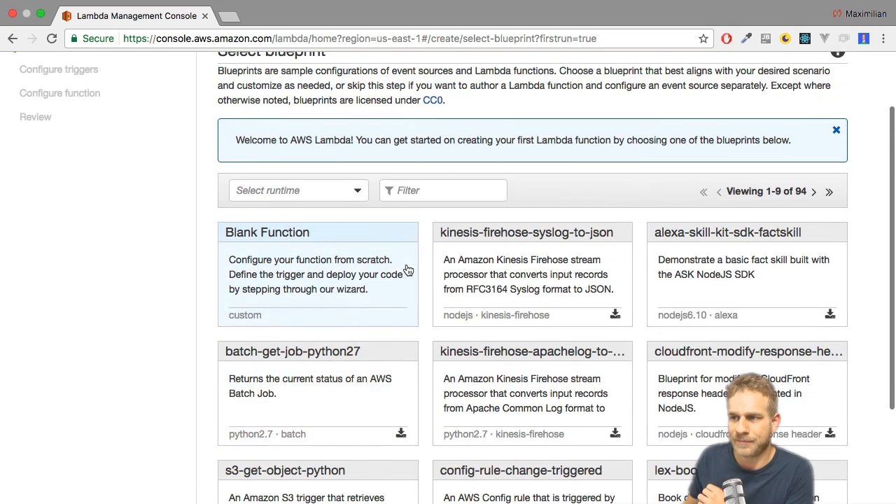
click(290, 236)
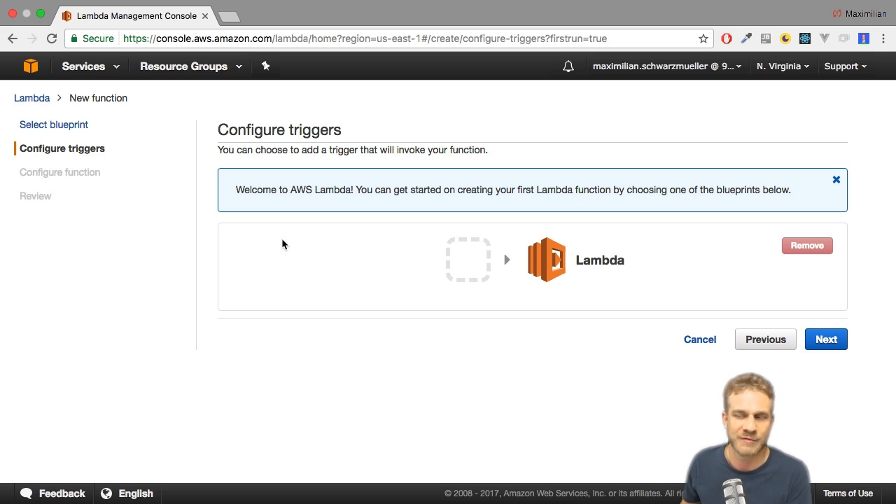
Look through the available trigger integrations and continue to the function configuration without adding a trigger.
click(473, 265)
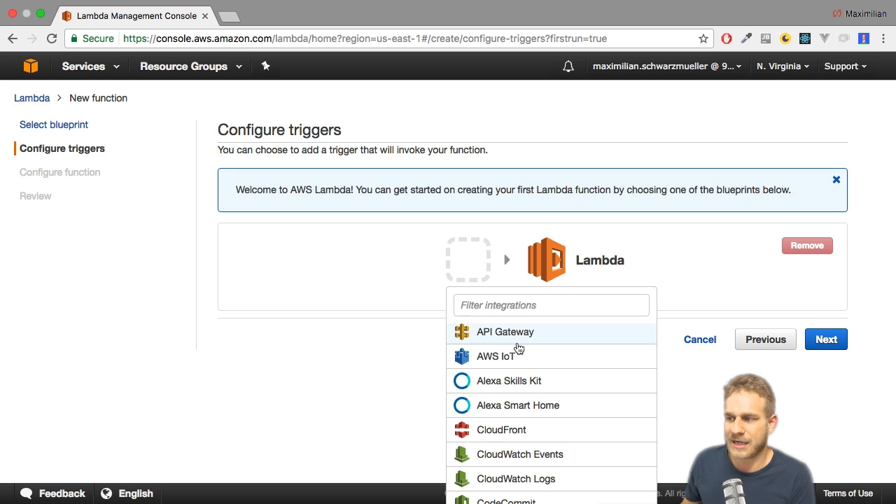
scroll(518, 348, down, 1)
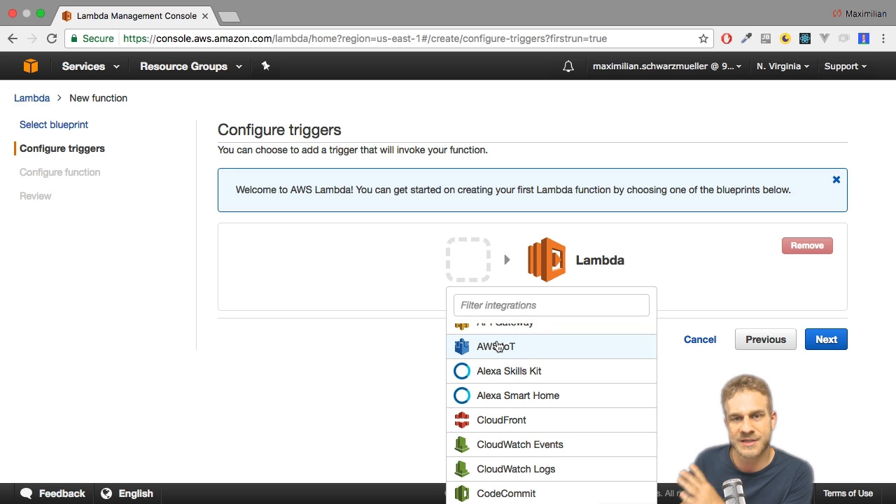
scroll(521, 399, down, 5)
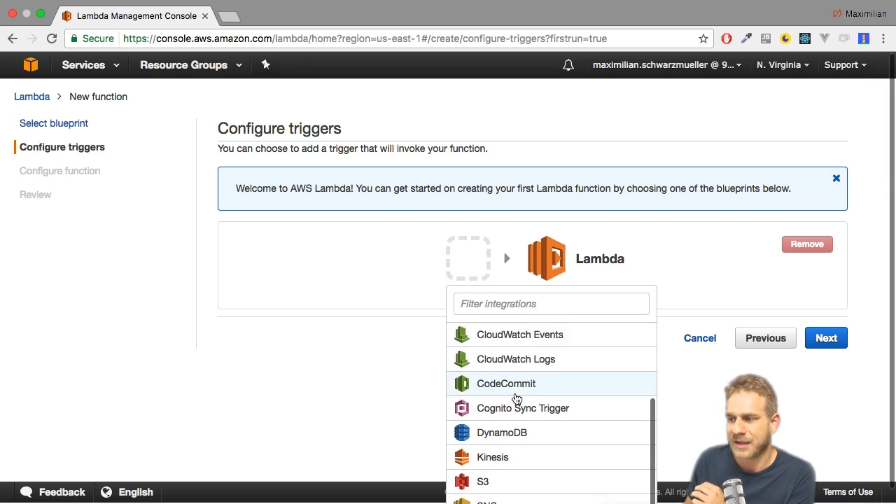
scroll(517, 399, down, 1)
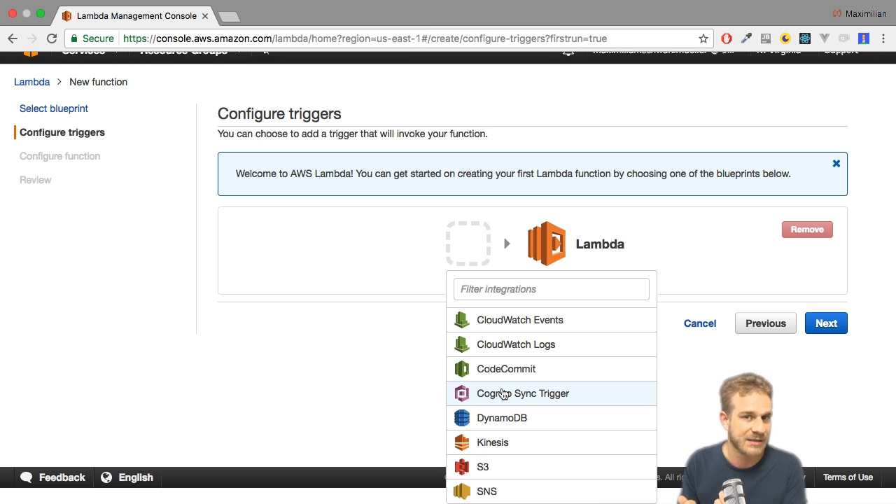
scroll(504, 394, up, 5)
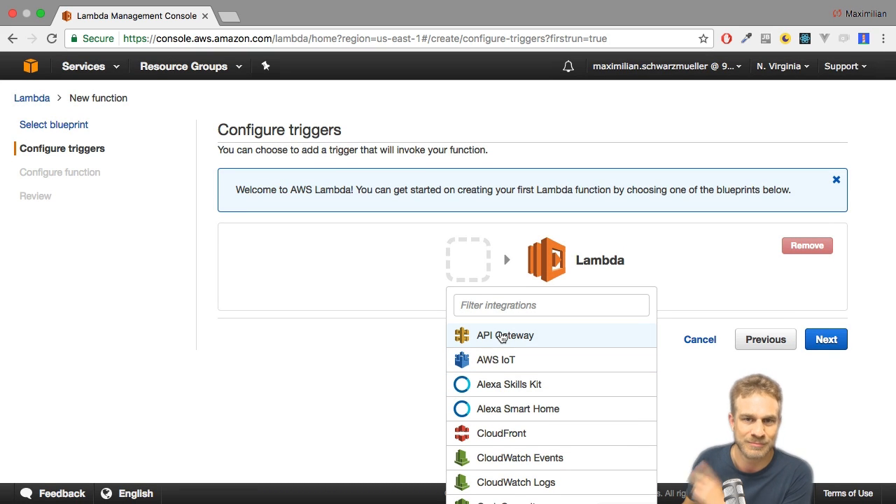
click(364, 278)
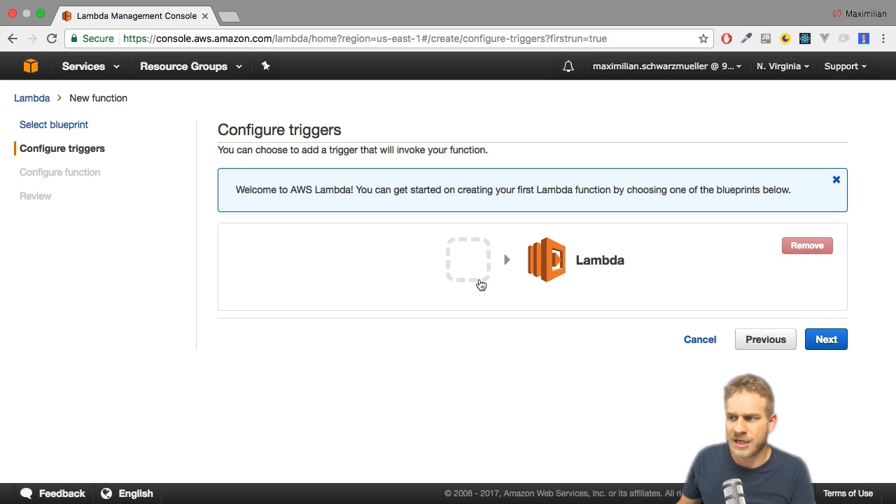
click(832, 339)
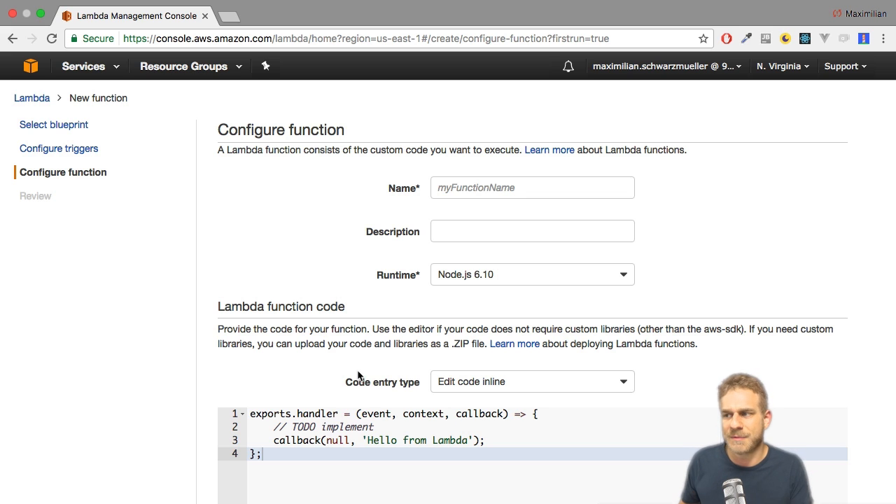
Name the function simple-api-test and keep Node.js 6.10 as its runtime.
click(479, 182)
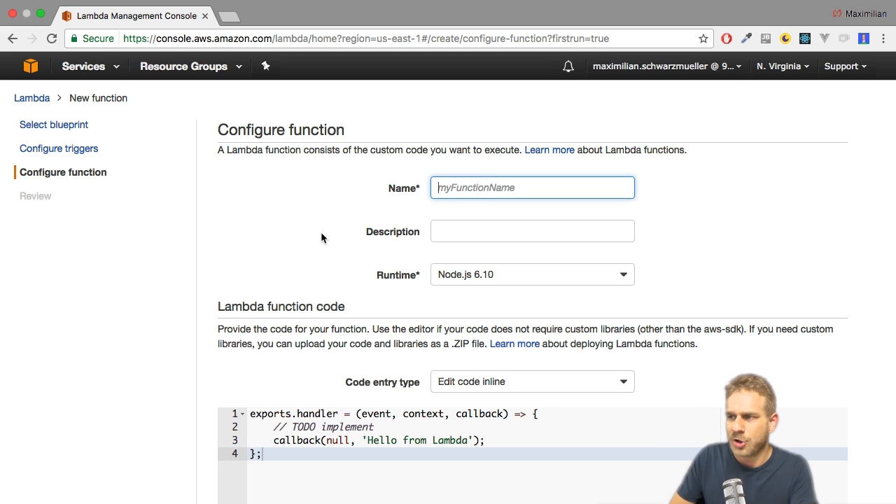
text(simple-a)
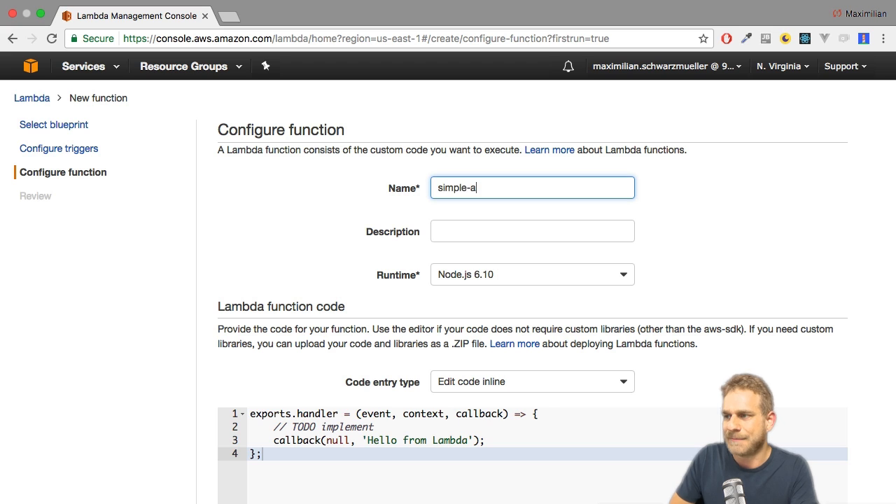
text(pi-test)
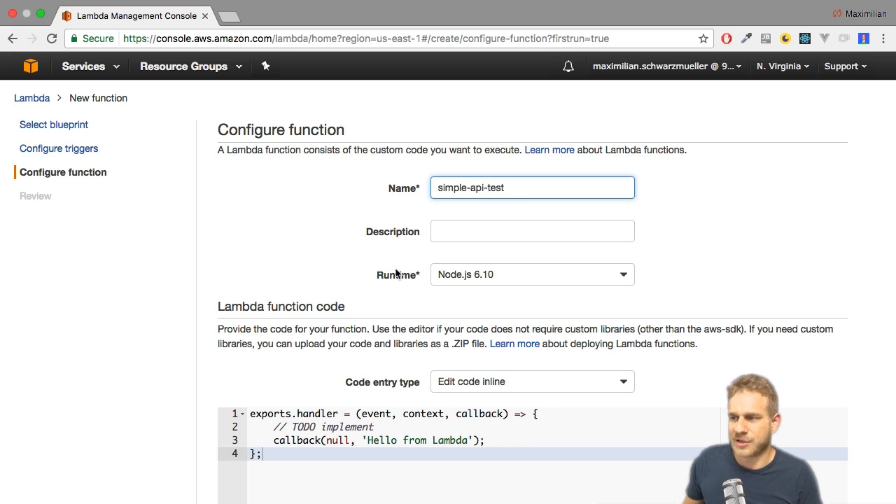
click(506, 280)
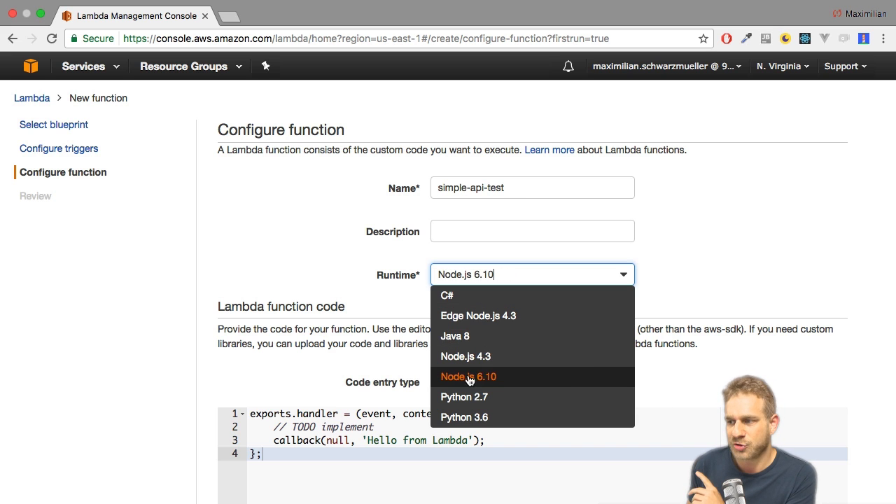
click(504, 378)
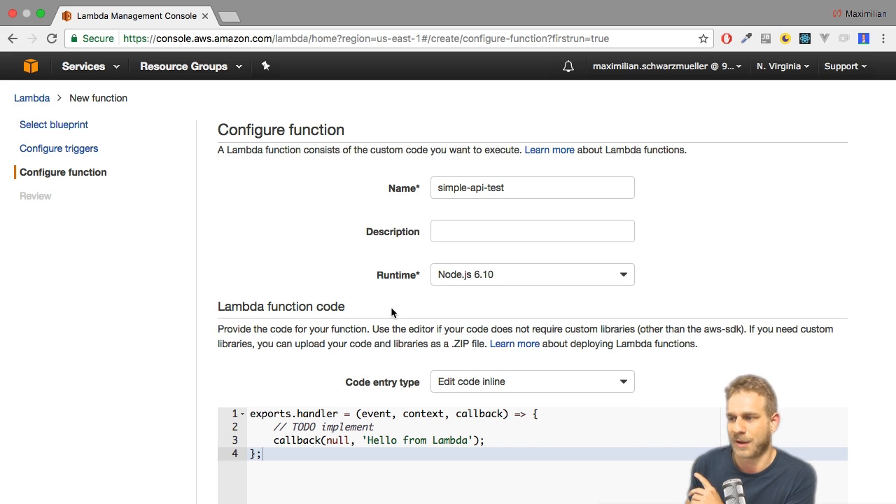
Examine the code entry type options and the default inline handler code.
scroll(350, 315, down, 2)
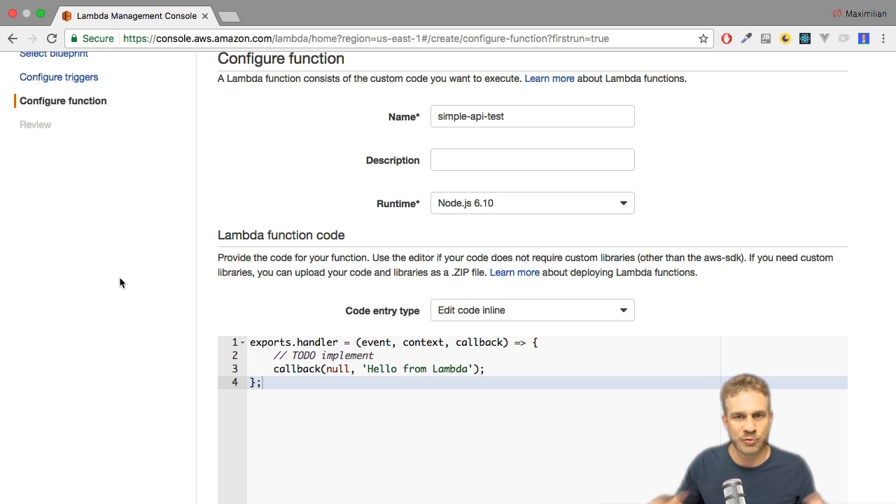
click(507, 303)
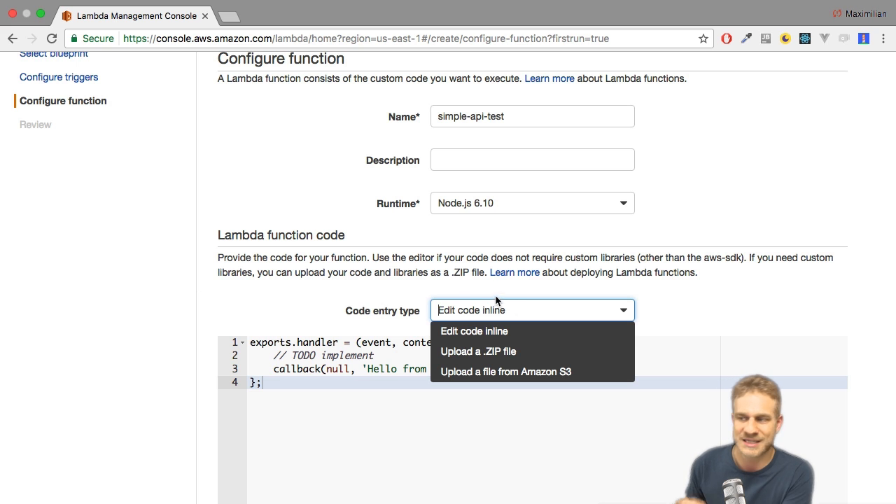
click(308, 277)
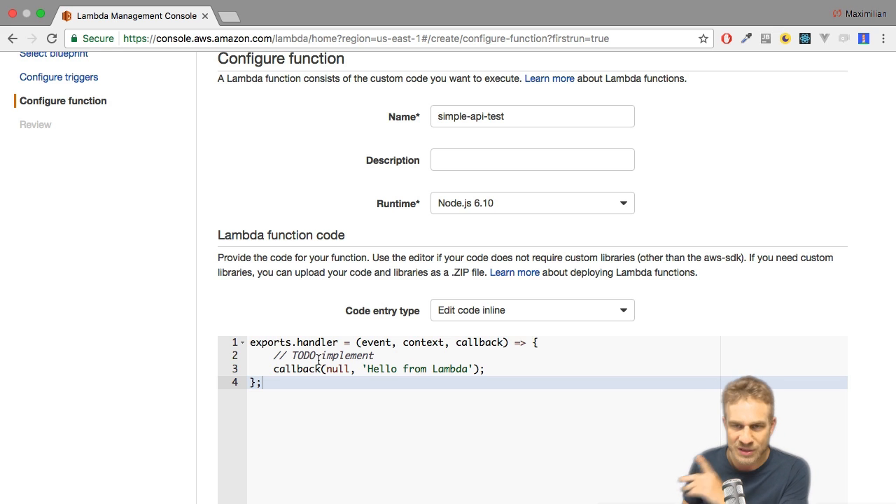
click(275, 357)
drag(275, 357, 441, 368)
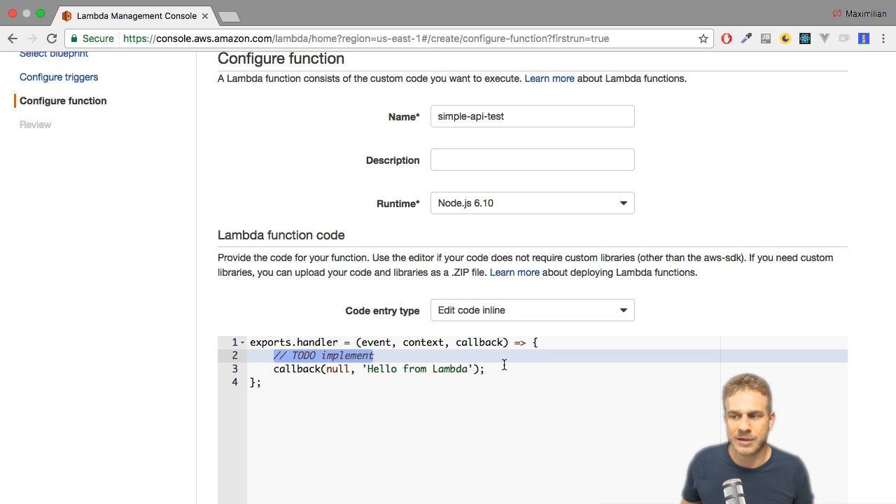
click(507, 368)
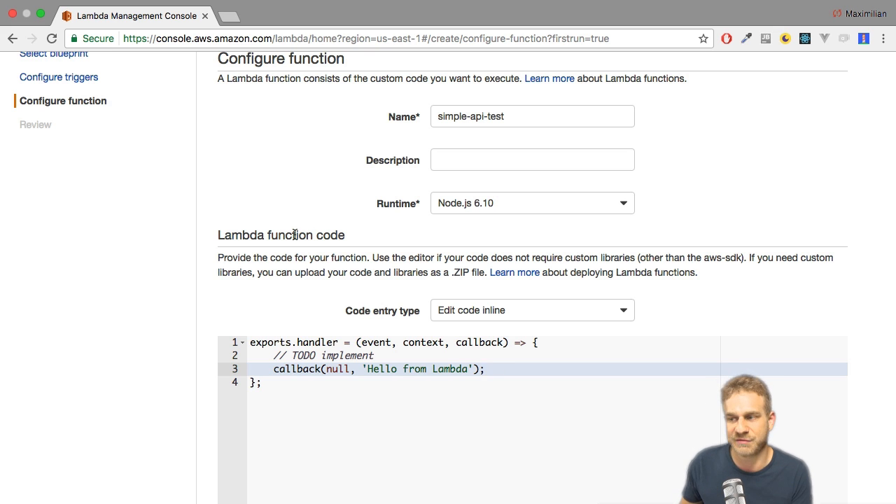
Have the function create a new role from templates and name the role basic-lambda-role.
scroll(299, 269, down, 1)
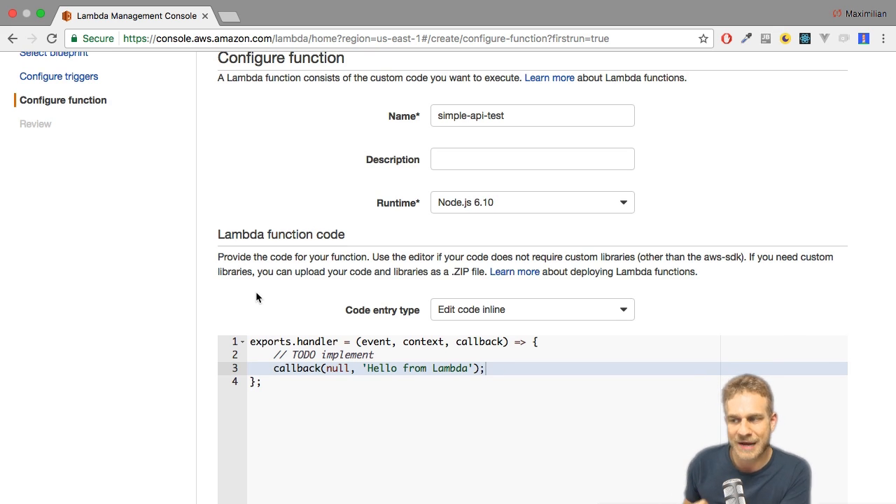
scroll(181, 296, down, 10)
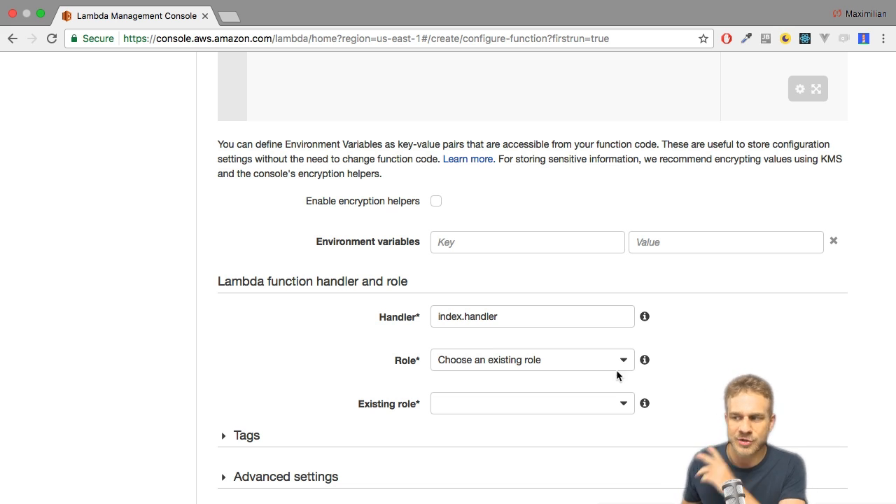
click(540, 359)
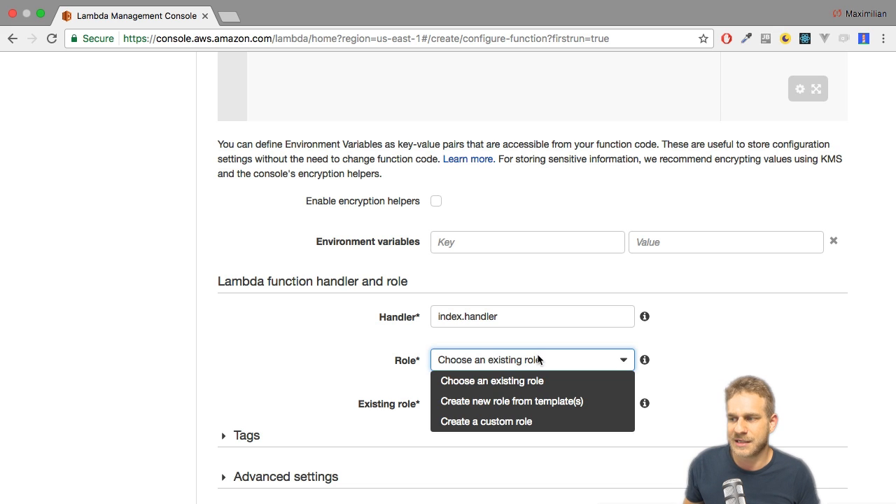
click(523, 403)
scroll(353, 377, down, 2)
click(496, 370)
text(basic-lambda)
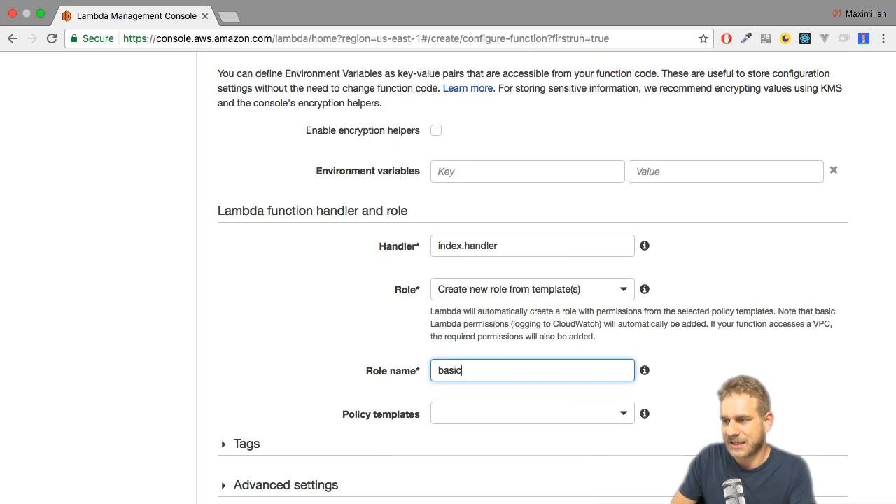
text(e)
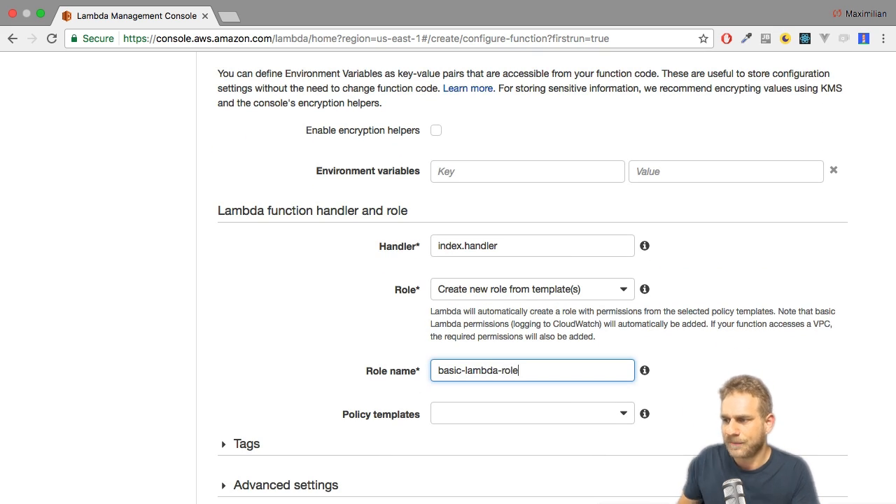
Examine the policy templates information, the tag fields and the advanced memory, timeout and DLQ settings.
click(645, 414)
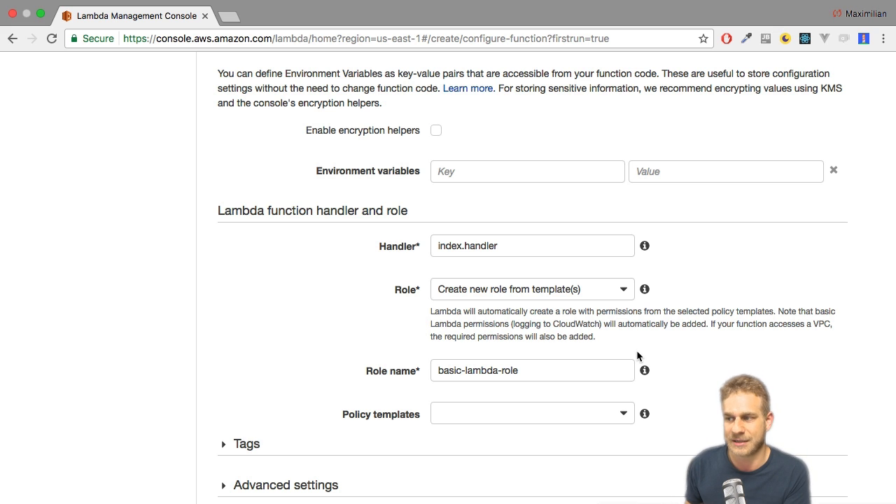
scroll(662, 339, down, 3)
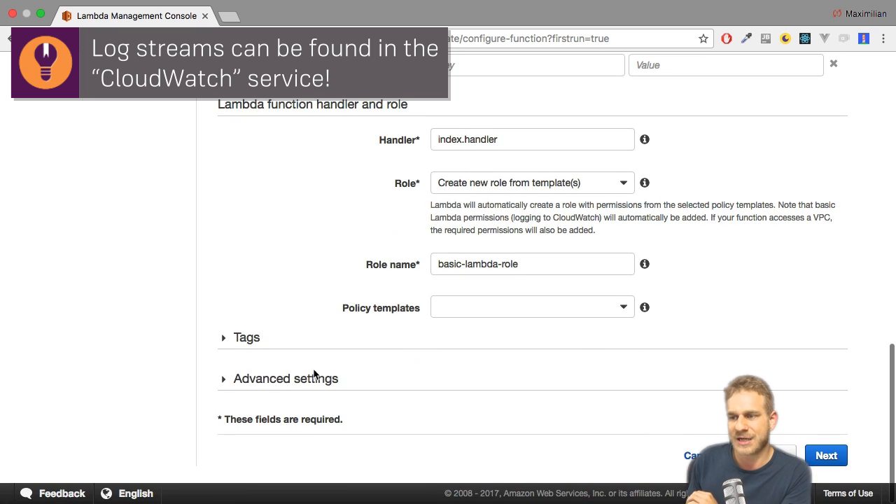
click(247, 338)
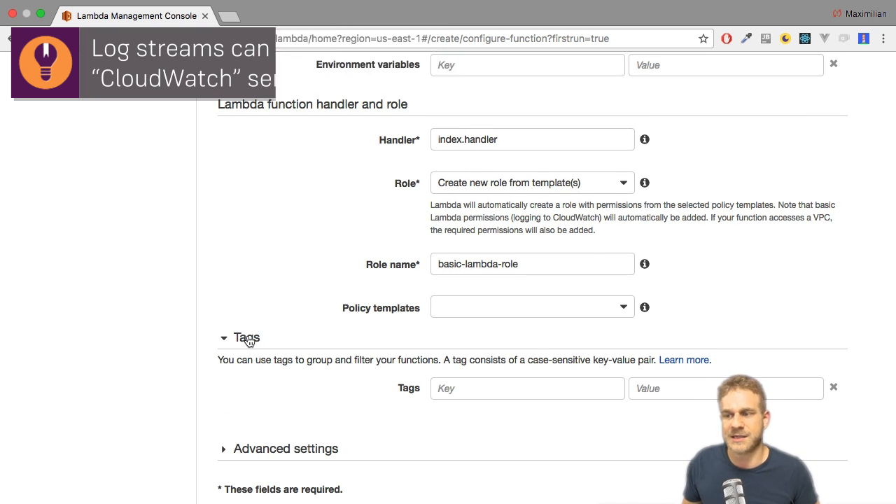
click(247, 338)
click(256, 382)
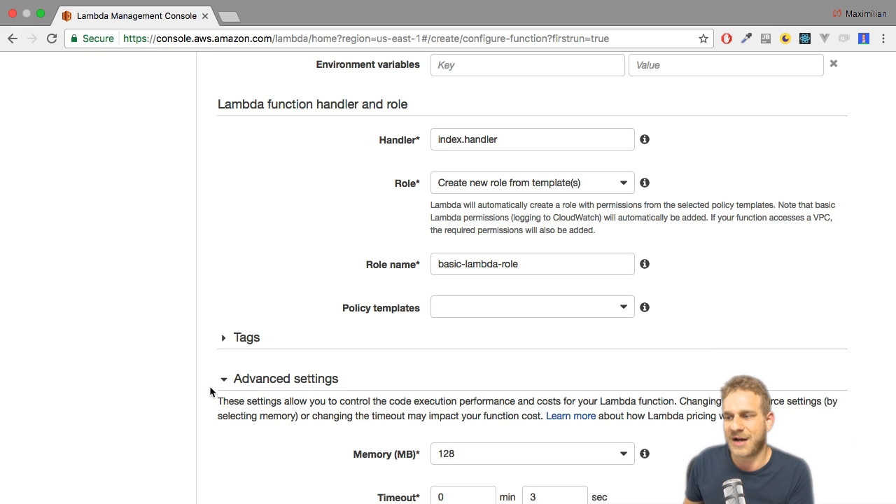
scroll(154, 386, down, 3)
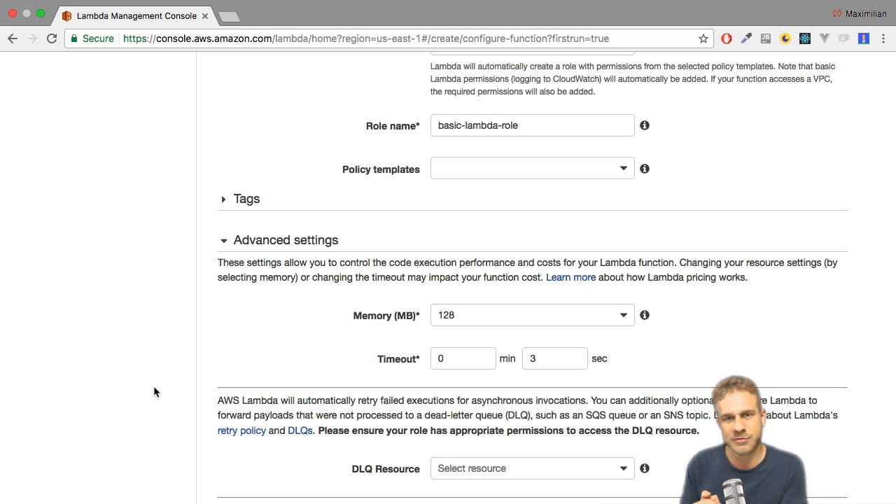
Examine the memory sizes available for the function in the advanced settings.
click(623, 315)
scroll(564, 394, down, 2)
scroll(562, 392, down, 1)
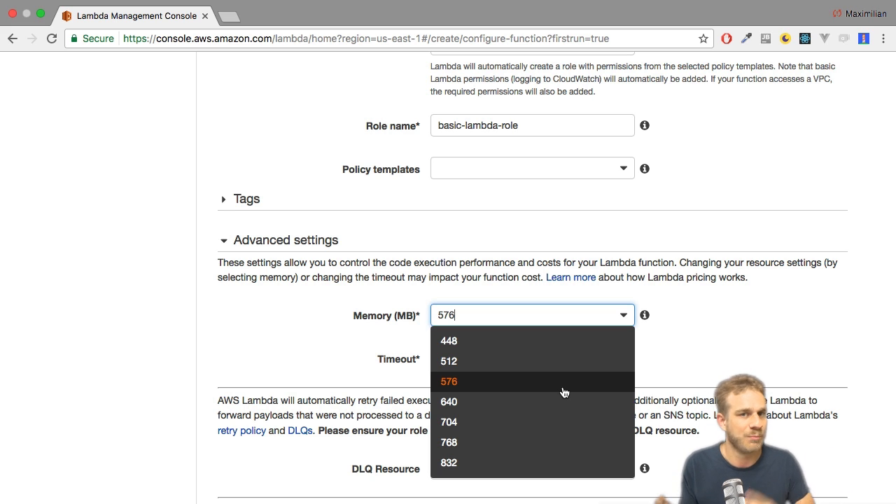
scroll(564, 392, down, 2)
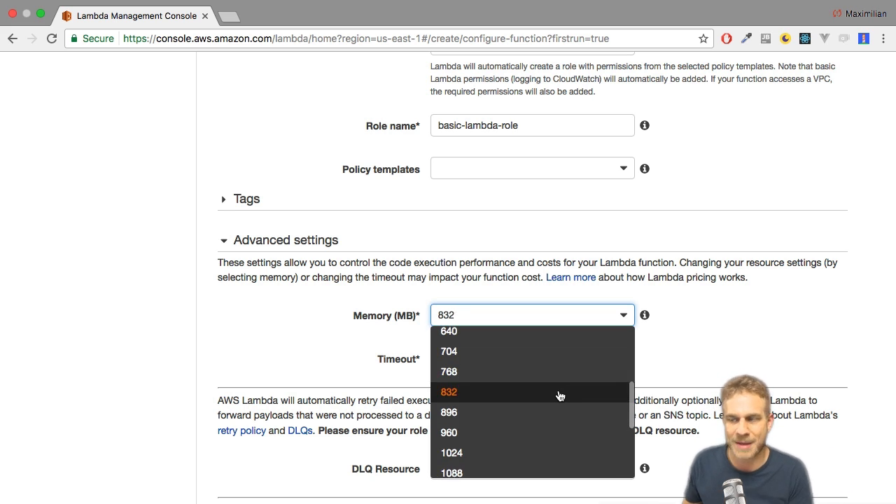
click(683, 334)
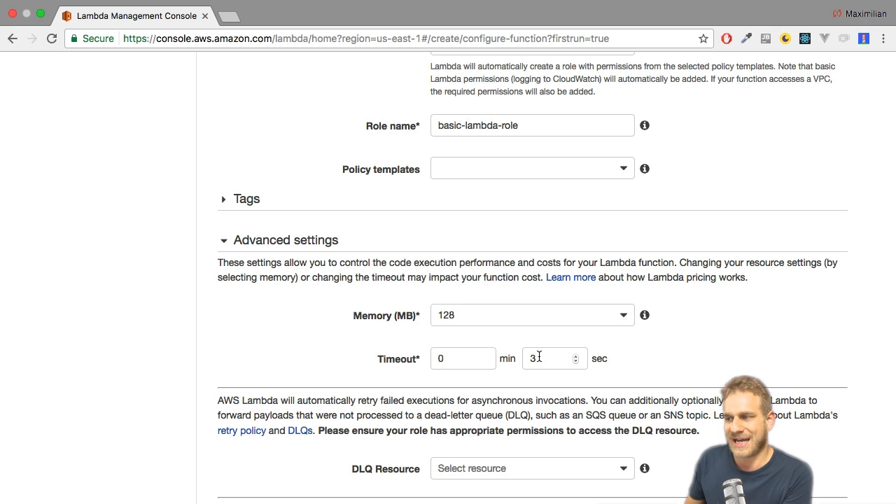
Set the function's timeout to 0 min 10 sec.
double_click(447, 360)
text(5)
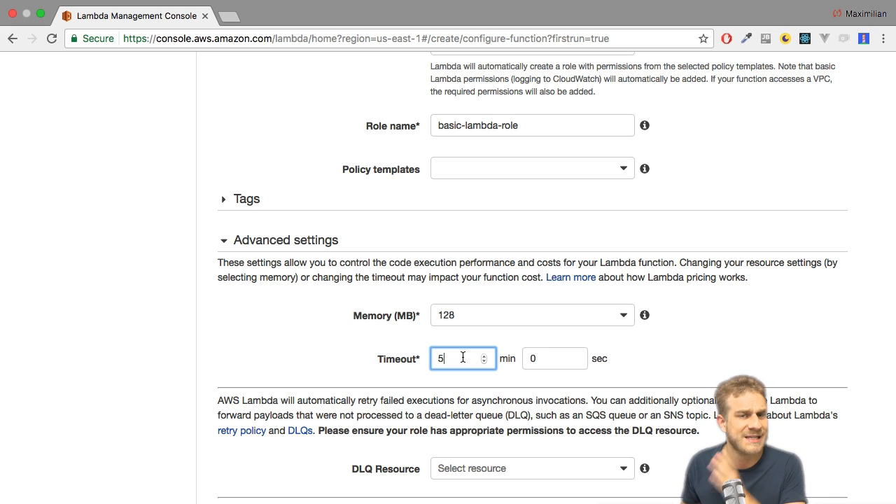
drag(465, 358, 385, 360)
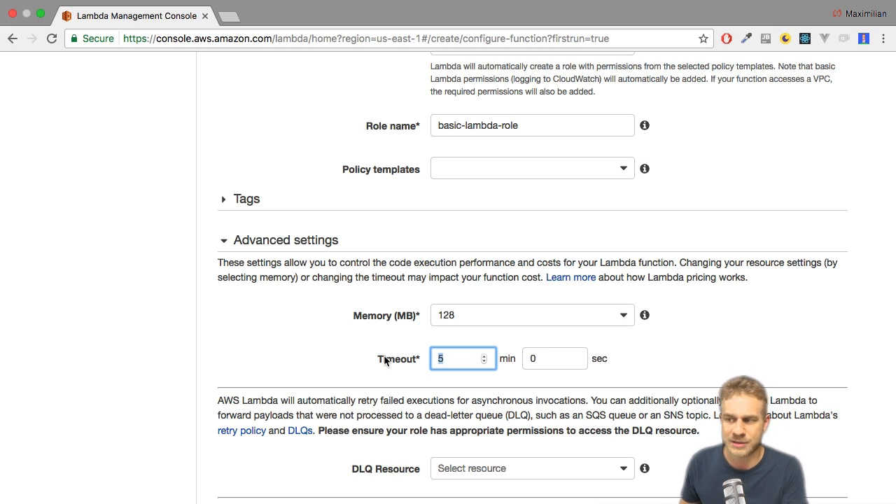
text(0)
key(Tab)
text(10)
click(609, 362)
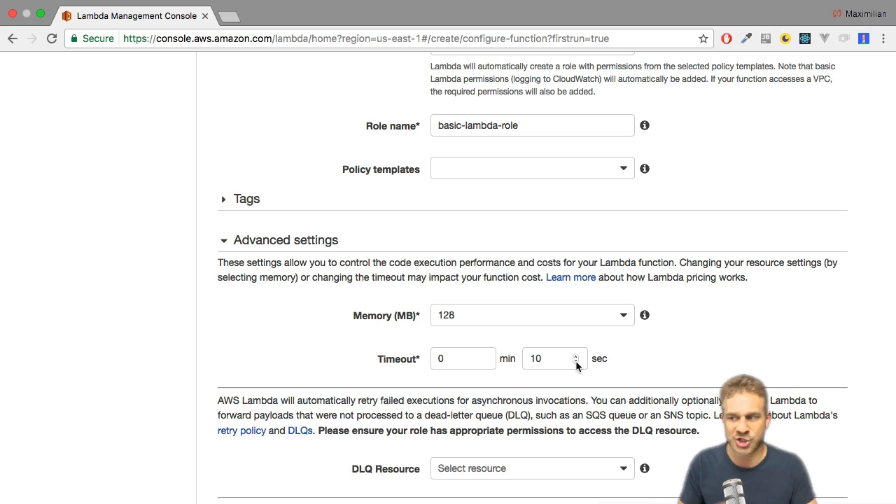
Proceed to the review of the function's configuration, check the settings and create the function.
scroll(595, 371, down, 1)
scroll(596, 371, down, 10)
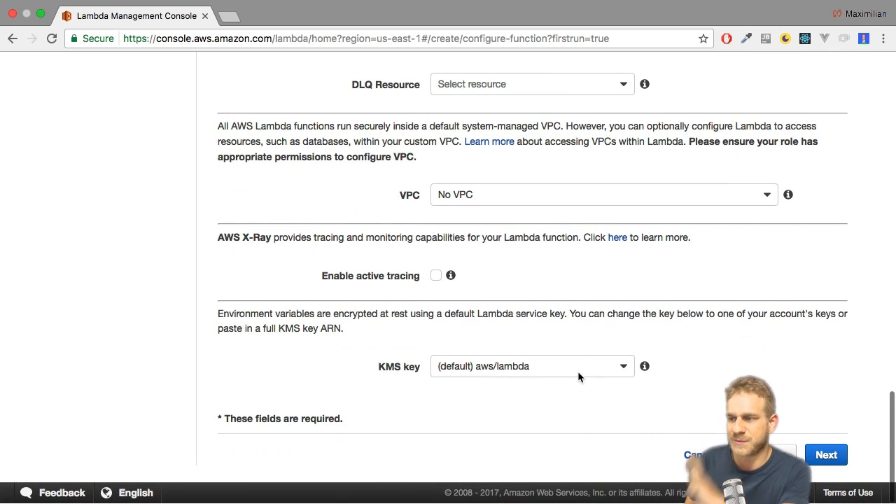
click(826, 455)
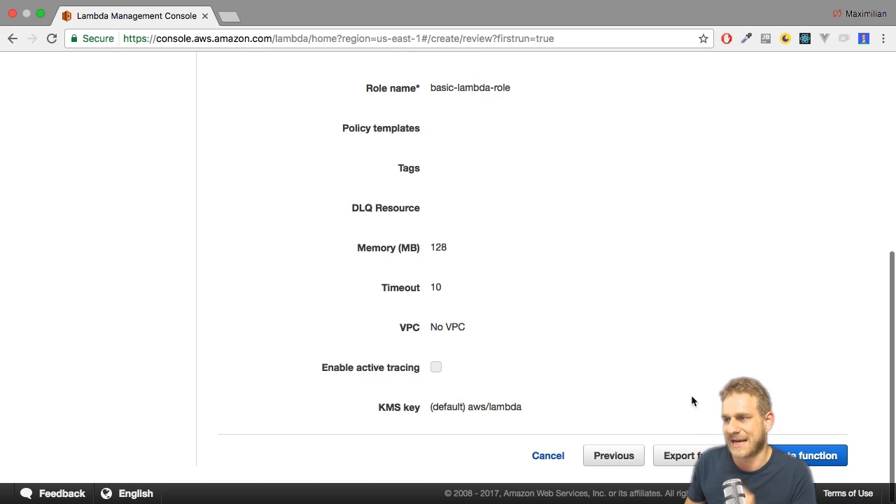
scroll(609, 354, up, 7)
scroll(609, 354, down, 7)
click(812, 455)
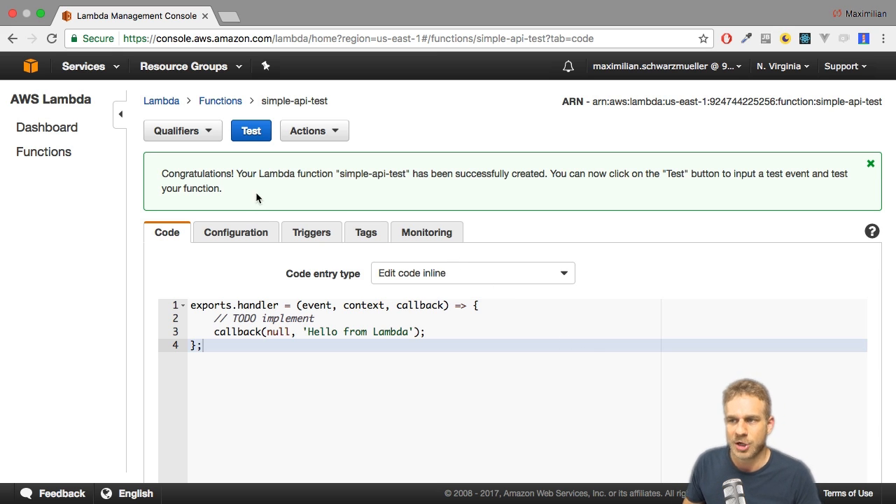
Save the Hello World sample event as the test event and test the simple-api-test function with it.
click(250, 131)
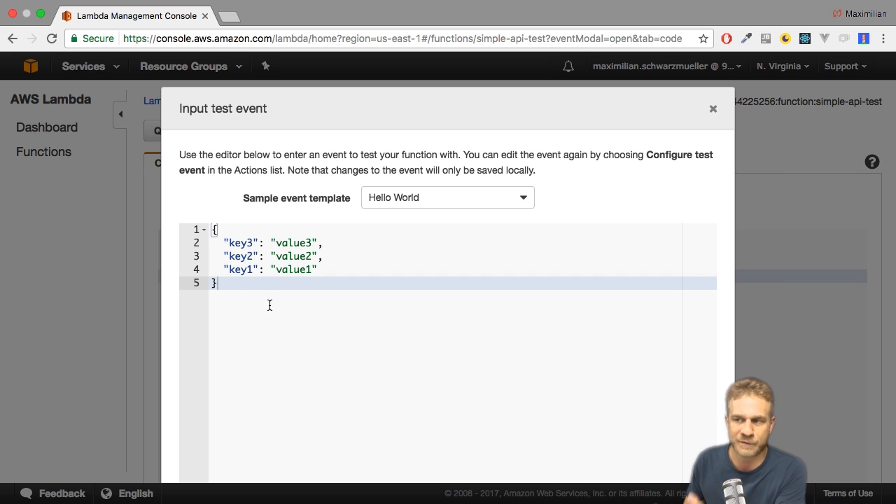
scroll(301, 305, down, 5)
scroll(332, 230, up, 3)
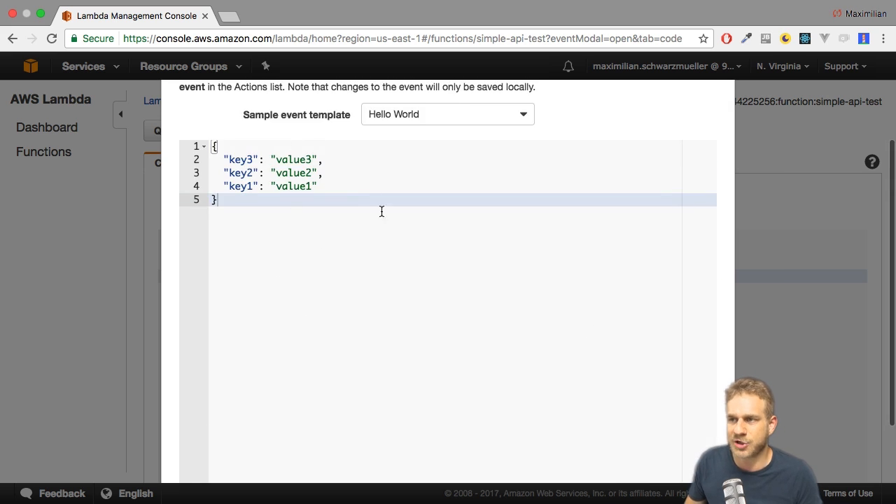
scroll(420, 245, down, 2)
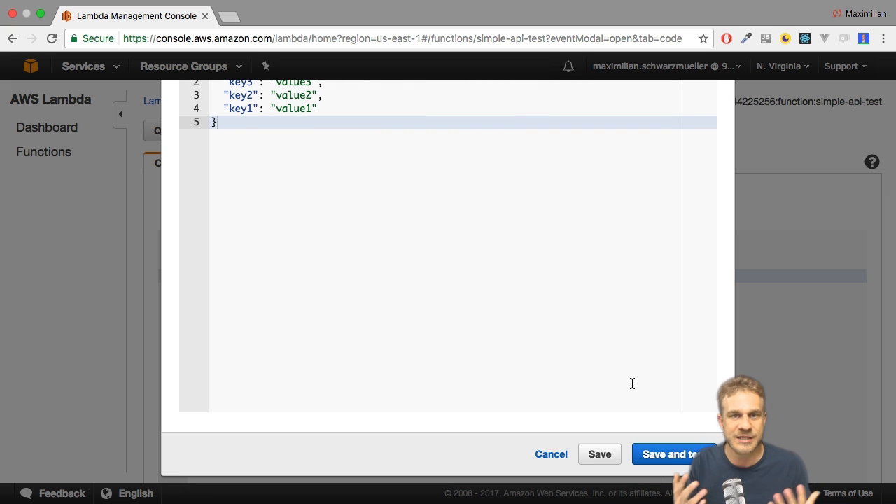
click(658, 454)
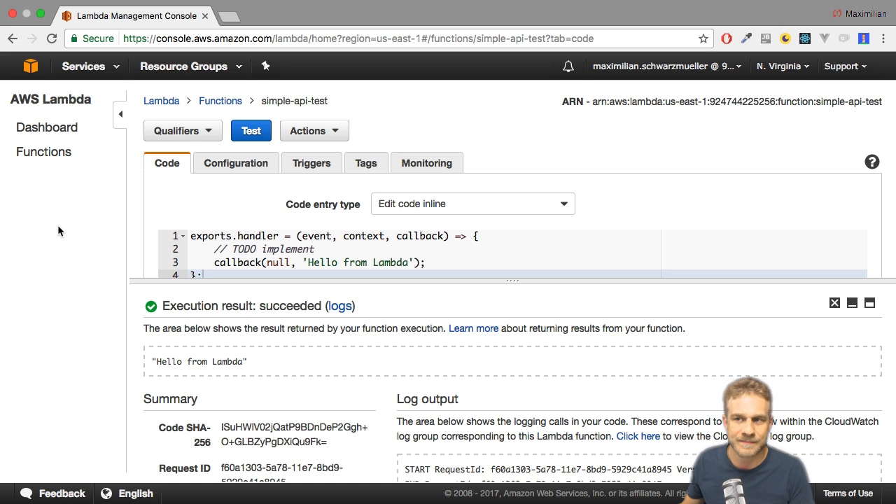
Search the AWS services for "api g" and switch to API Gateway.
click(119, 66)
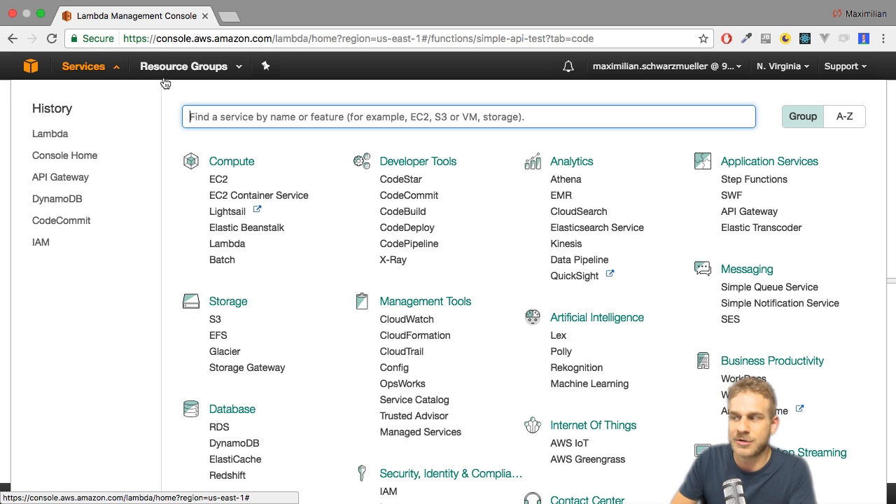
text(api g)
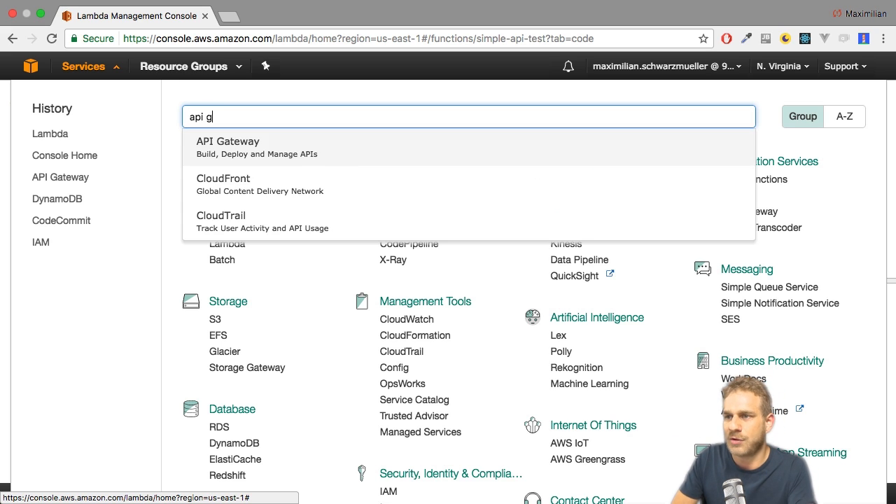
click(215, 133)
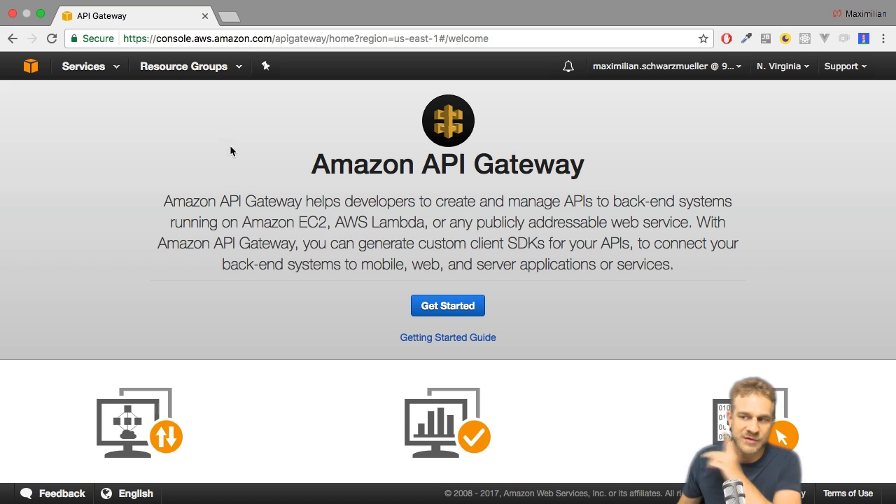
Get started in API Gateway, dismiss the example API introduction and create a new API named simple-api.
click(420, 312)
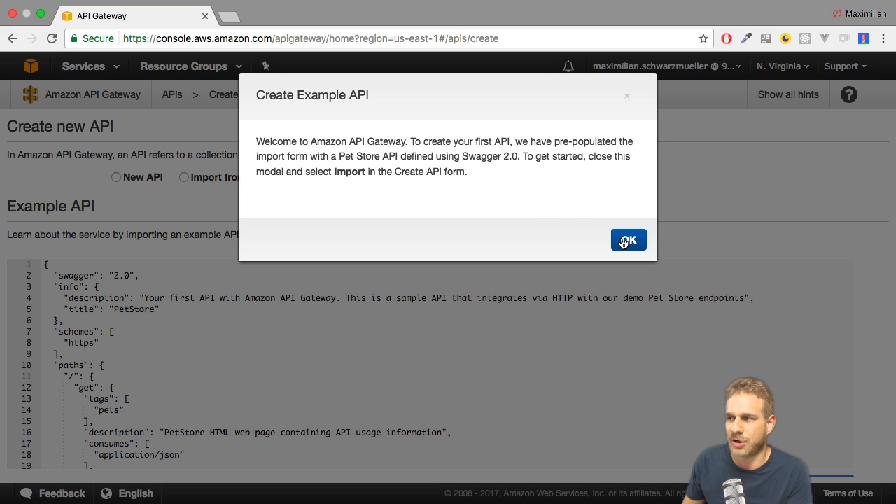
click(625, 240)
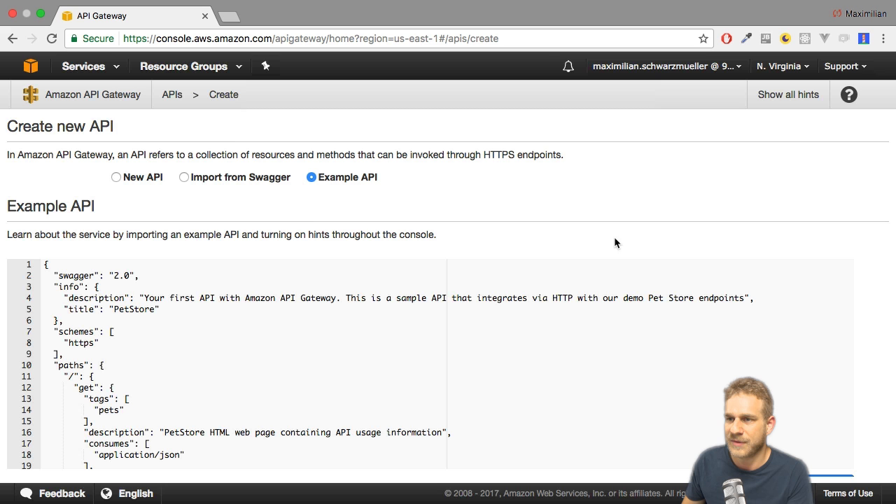
click(115, 177)
click(235, 272)
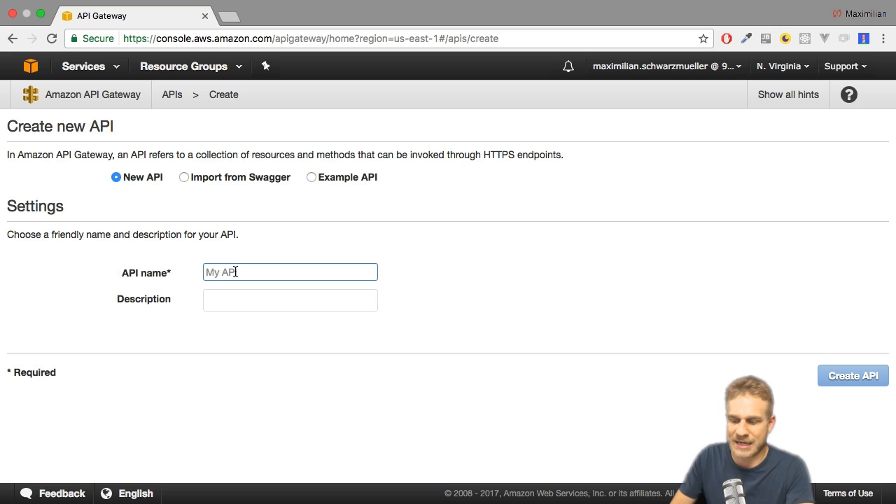
text(simple-api)
click(842, 378)
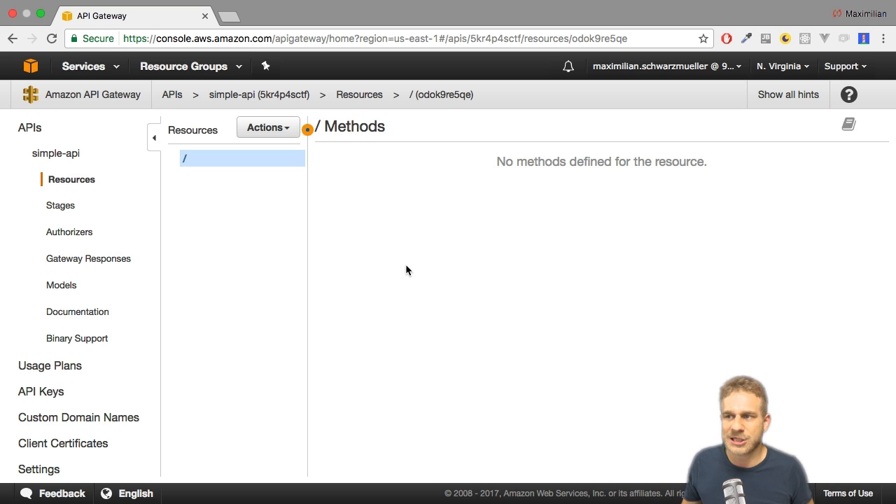
Create a child resource named simple-test under the root with API Gateway CORS left disabled.
click(287, 133)
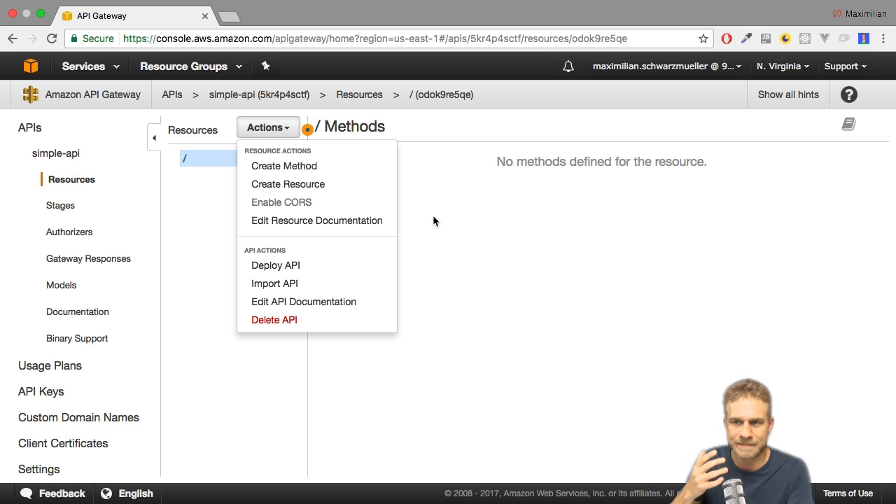
click(296, 186)
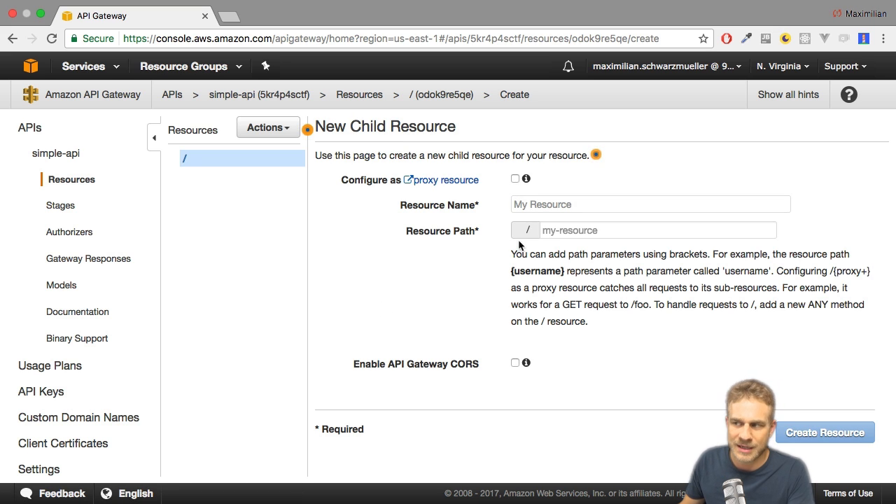
click(574, 203)
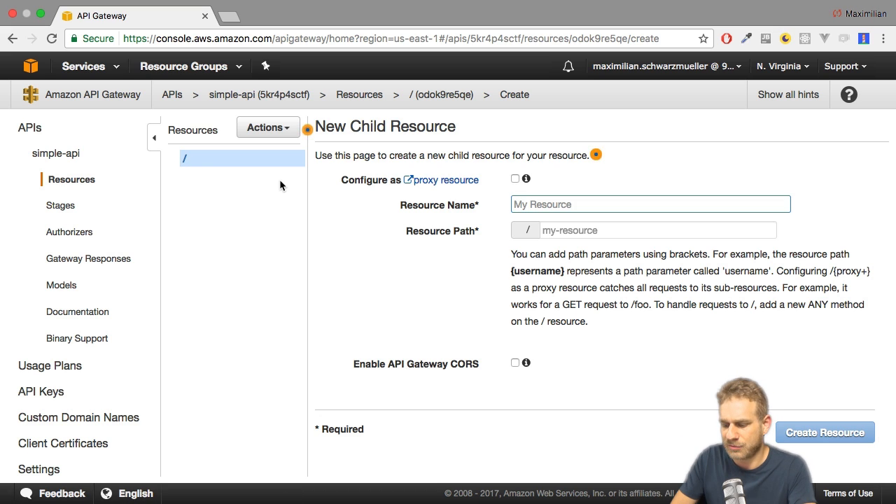
text(simple-test)
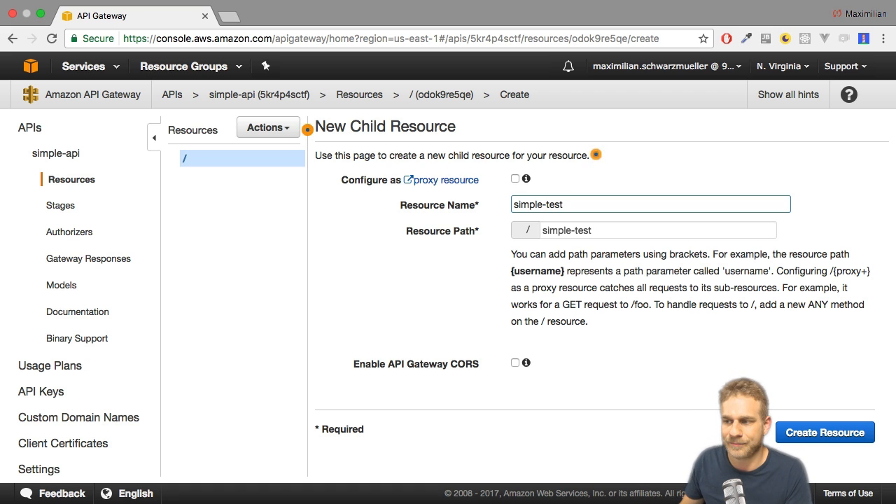
click(515, 364)
click(511, 361)
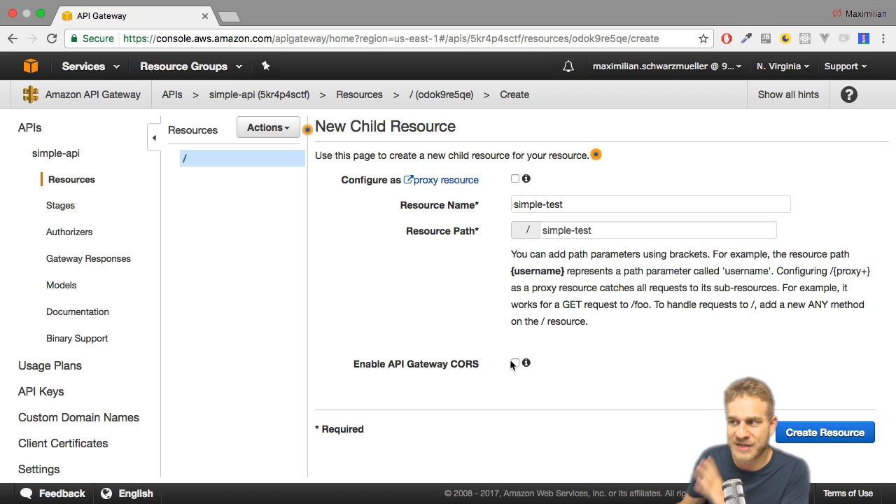
click(823, 433)
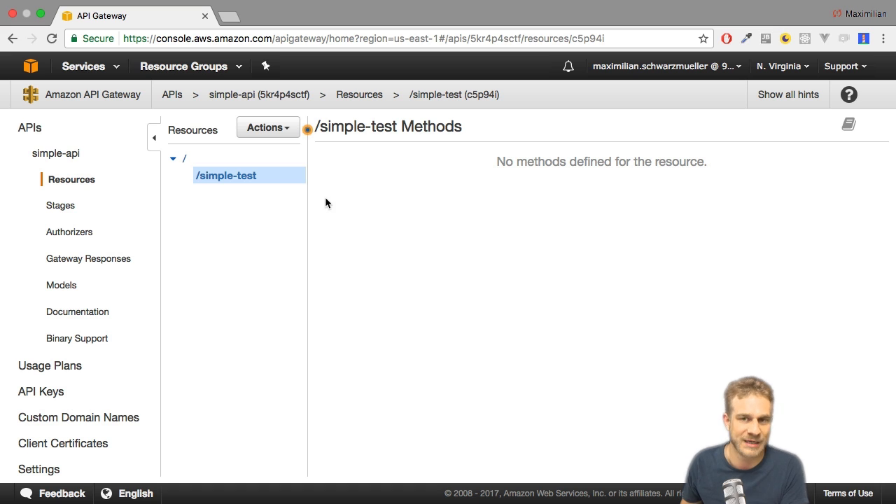
Add a GET method to the /simple-test resource.
click(295, 128)
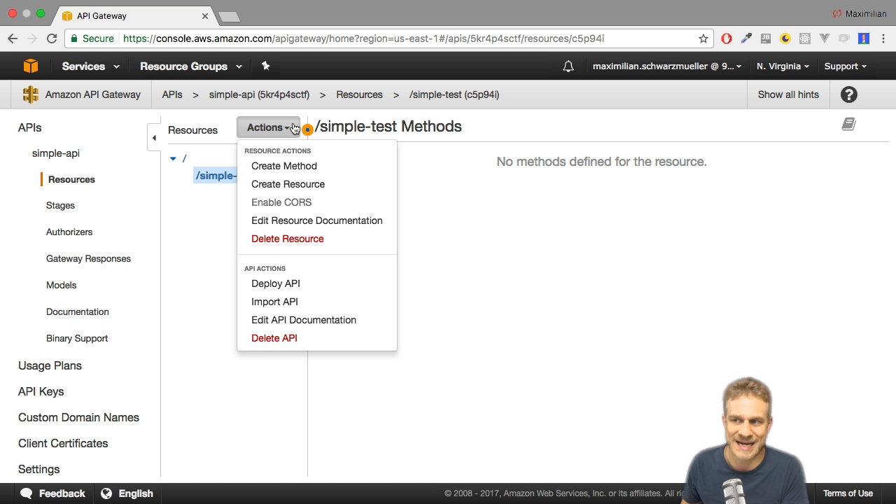
click(289, 168)
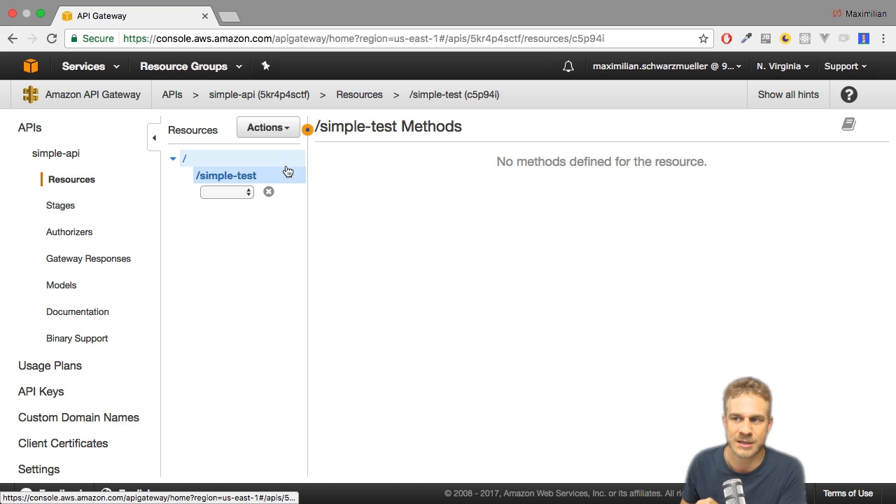
click(233, 193)
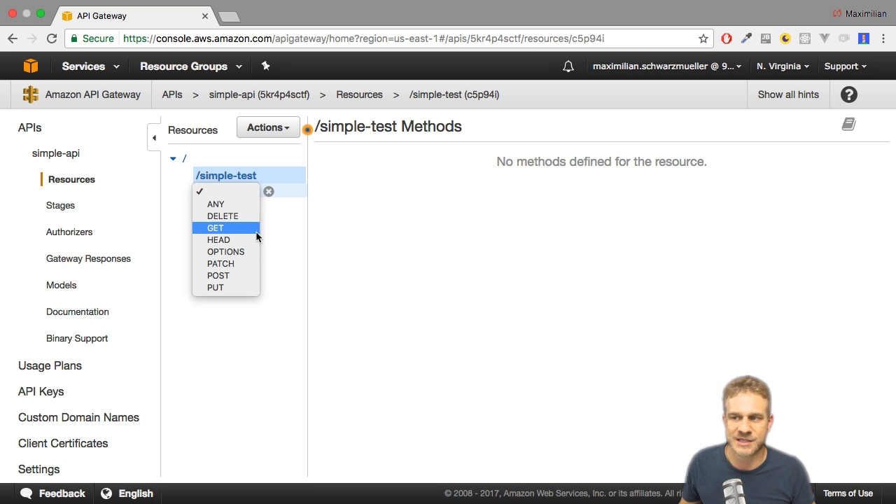
click(231, 228)
click(267, 193)
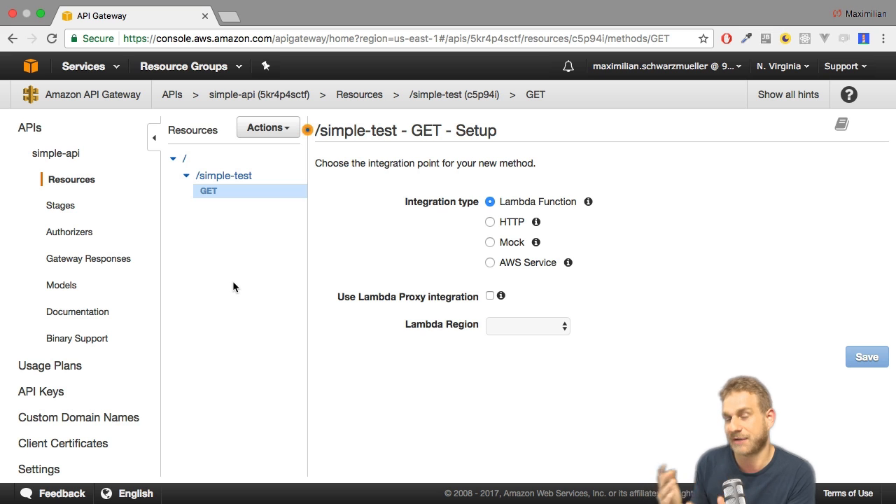
Examine the setup options for the HTTP, Mock and AWS Service integration types of the GET method.
click(491, 222)
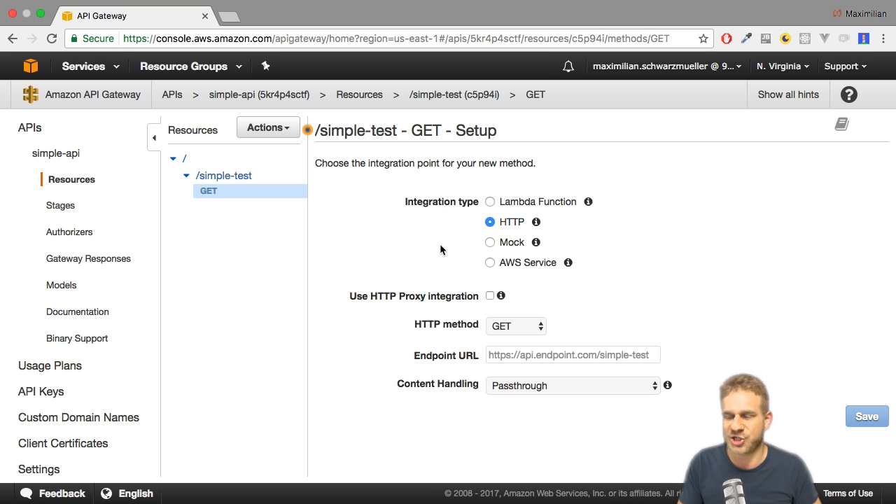
click(490, 242)
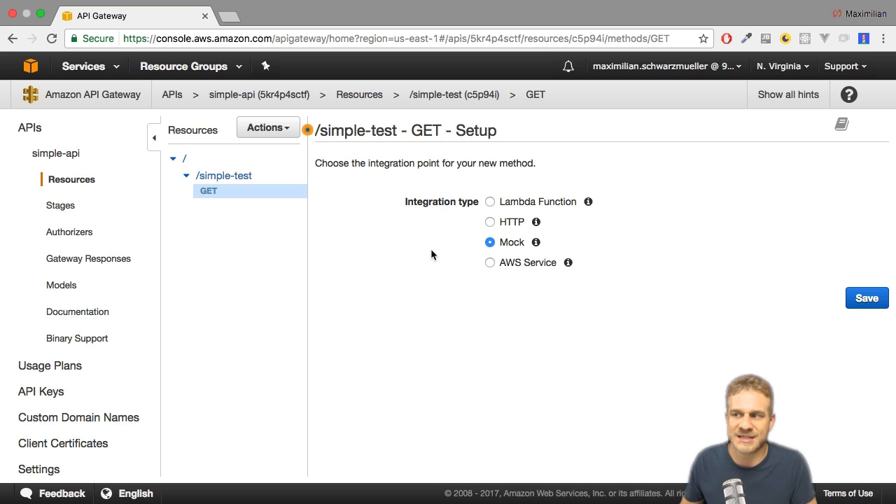
click(489, 262)
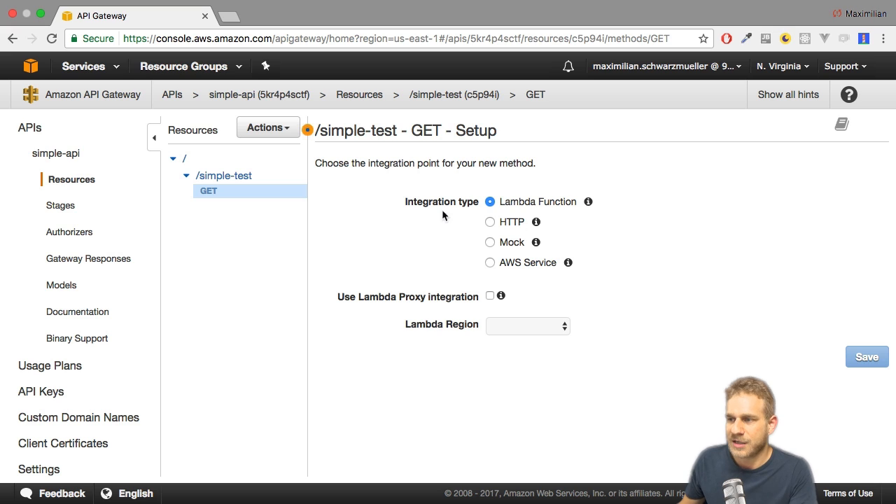
Integrate the GET method with the simple-api-test Lambda function in us-east-1 and grant API Gateway permission to invoke it.
click(511, 327)
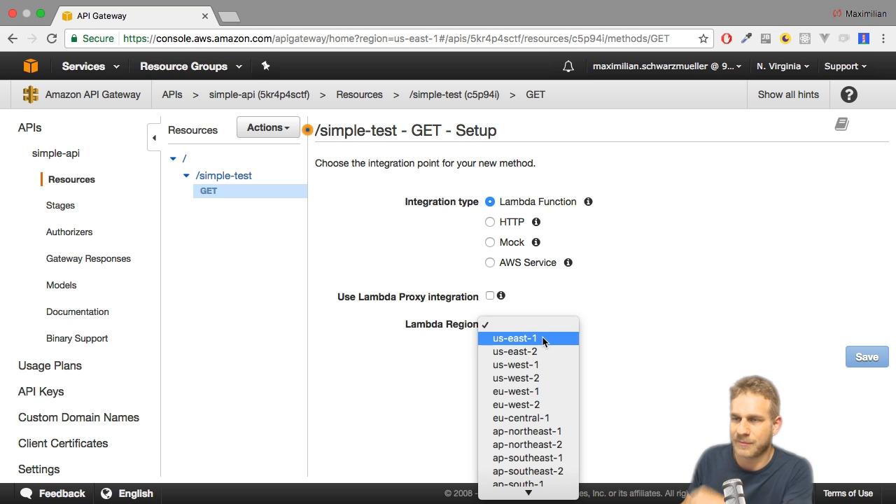
click(543, 338)
click(541, 354)
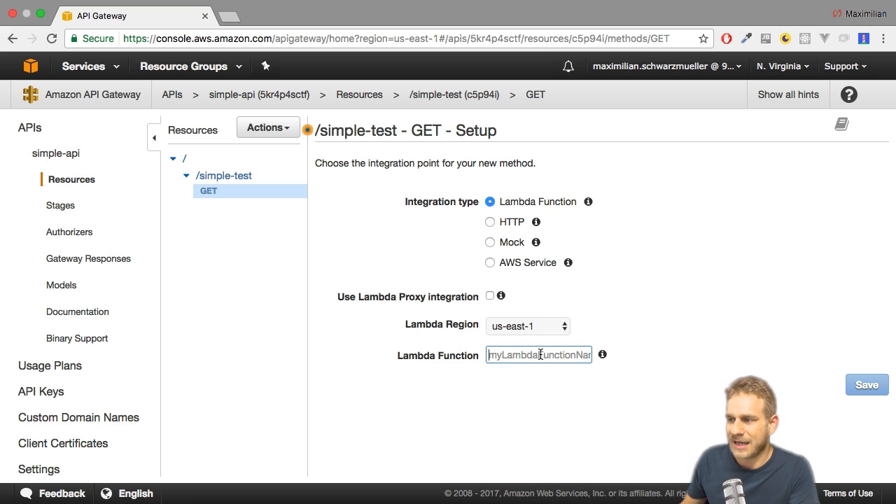
text(si)
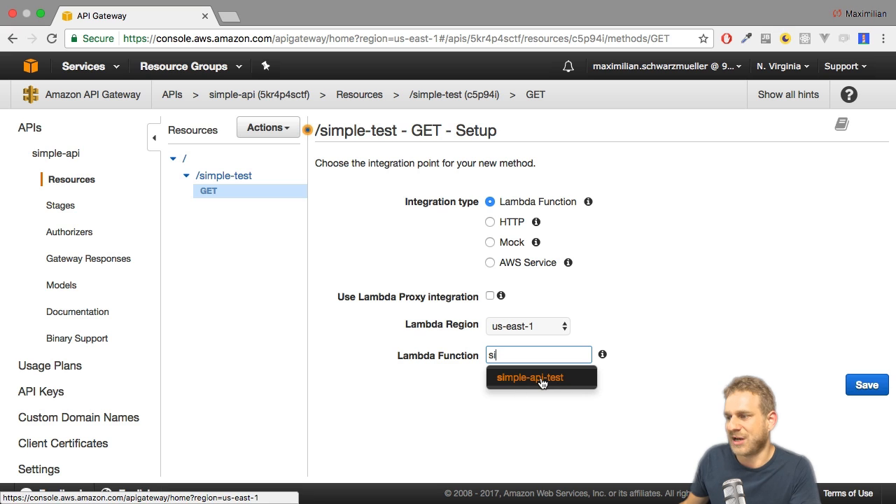
key(BackSpace)
key(BackSpace)
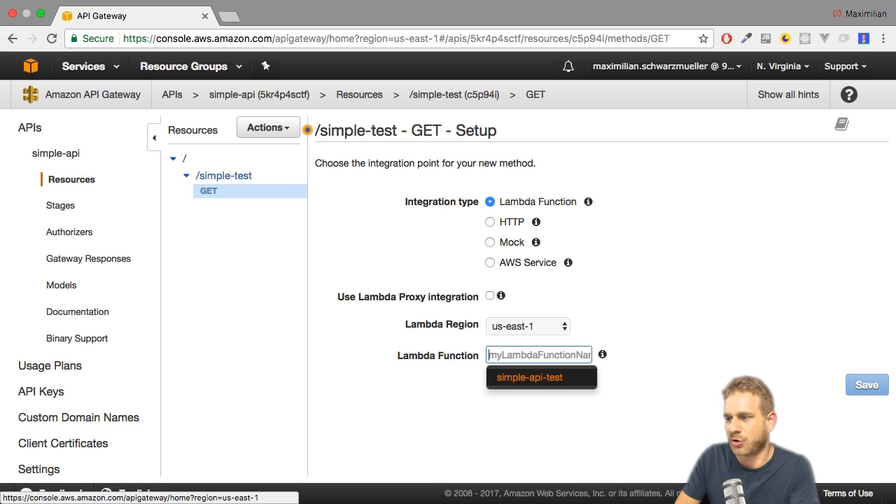
text(s)
click(533, 378)
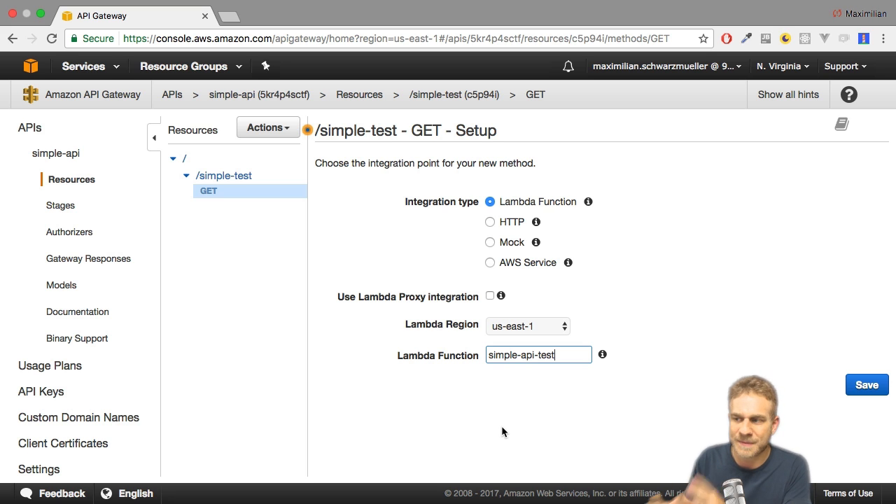
click(864, 385)
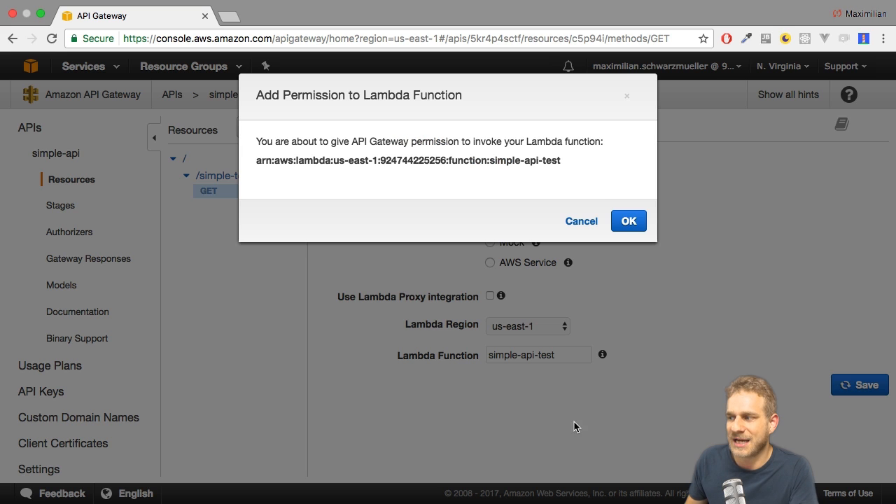
click(621, 221)
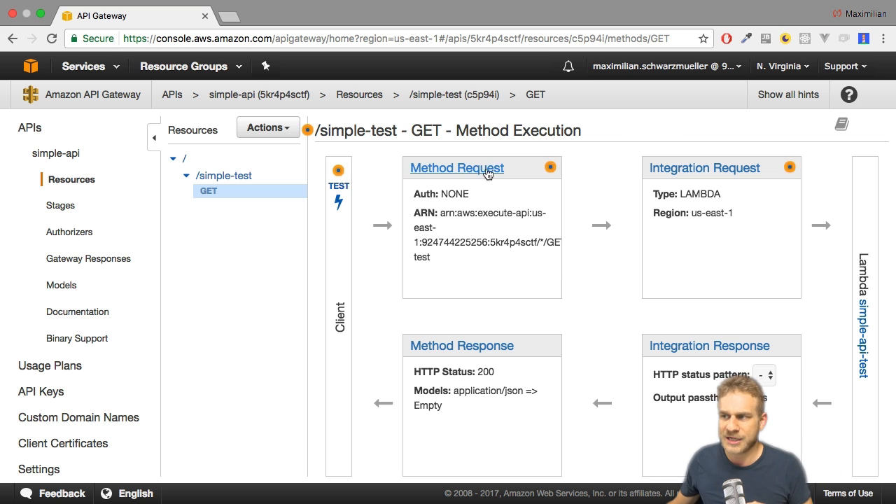
Examine the GET method's Method Request settings and its Integration Request settings, including the body mapping templates.
click(448, 169)
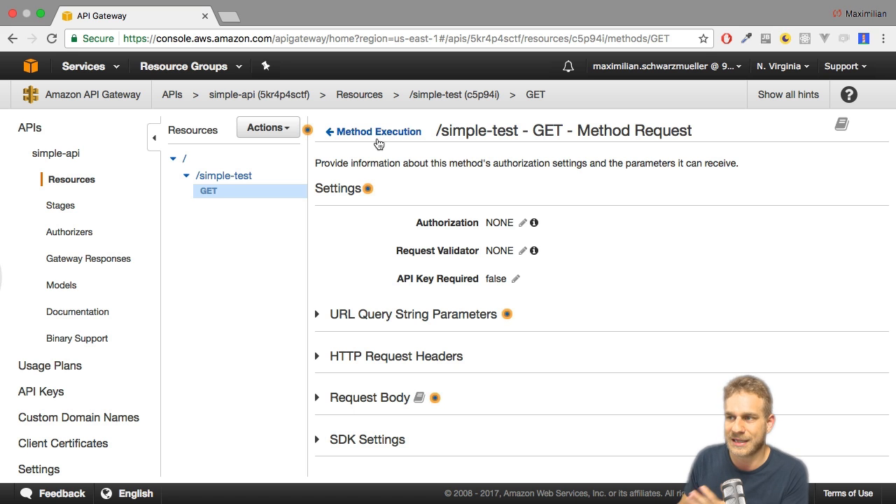
click(371, 132)
click(711, 173)
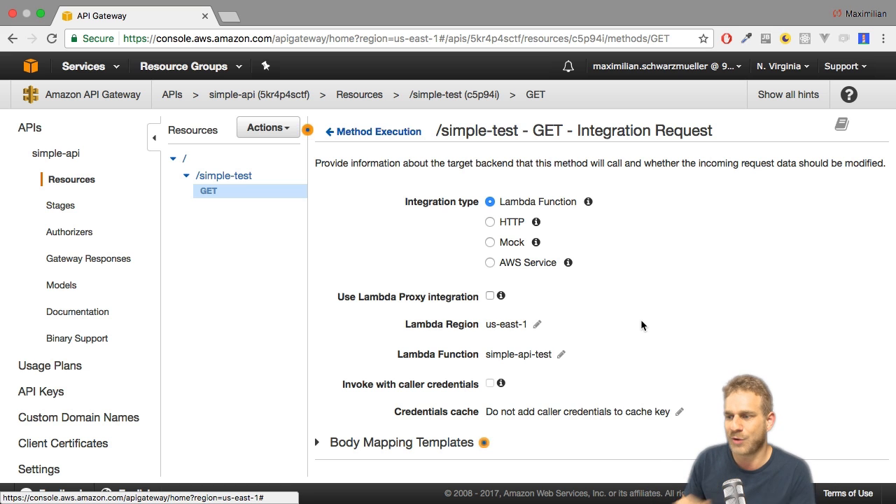
click(440, 443)
scroll(439, 444, down, 5)
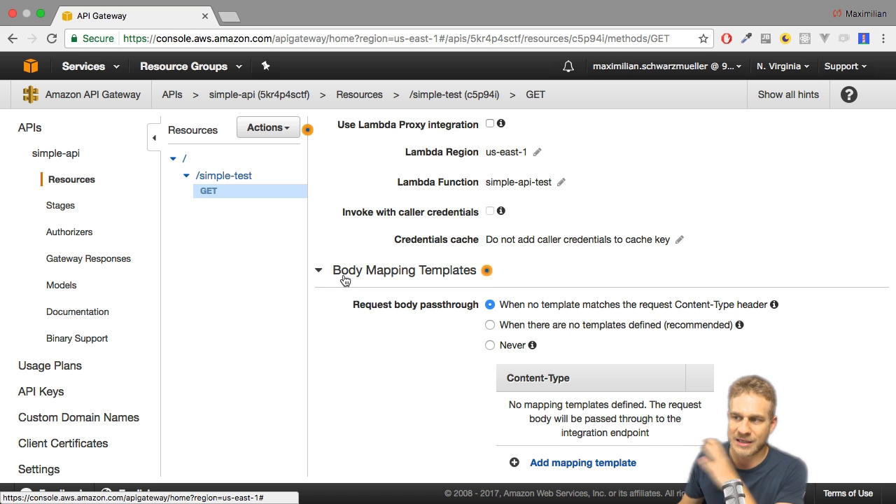
scroll(343, 280, down, 1)
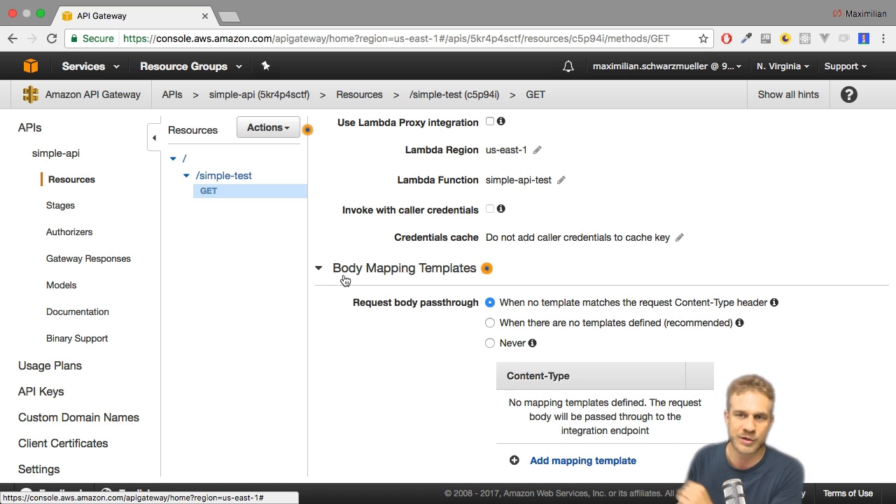
scroll(344, 294, up, 3)
click(389, 132)
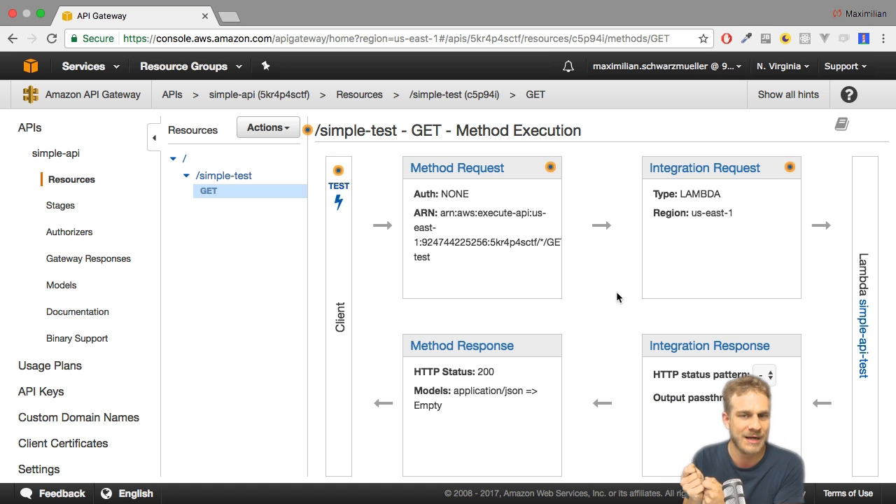
Examine the 200 response settings in the GET method's Integration Response and Method Response.
click(735, 345)
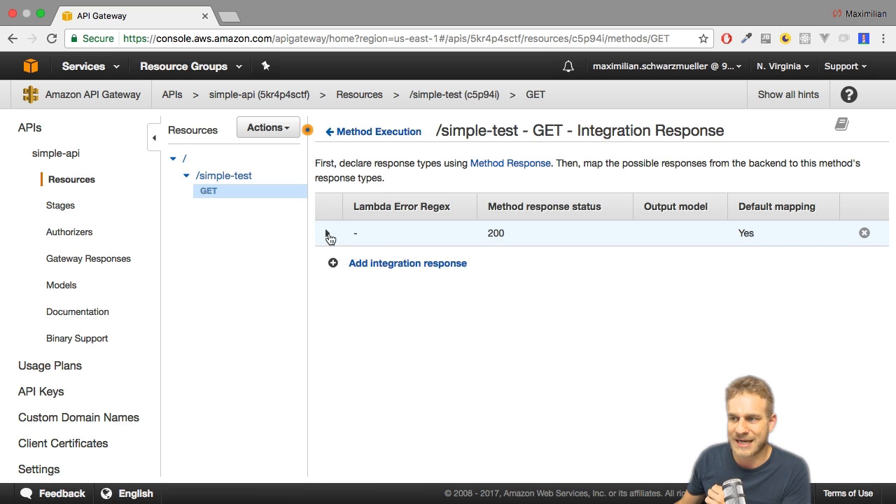
click(328, 233)
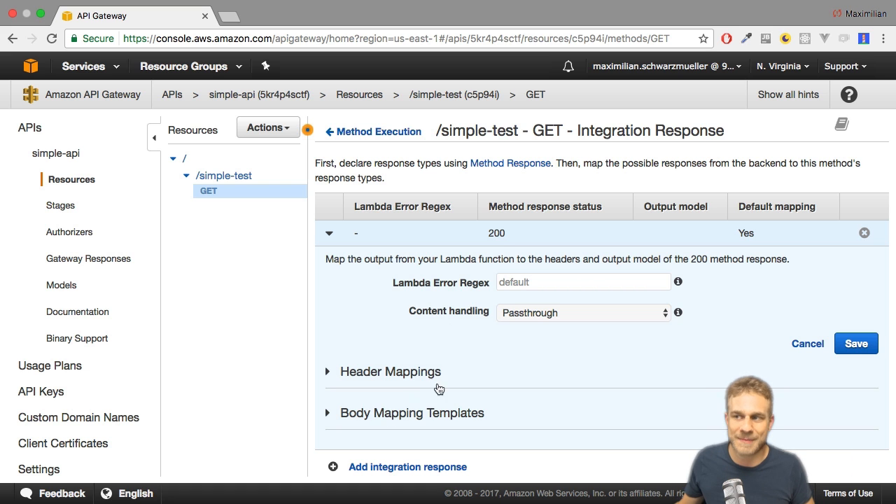
click(378, 131)
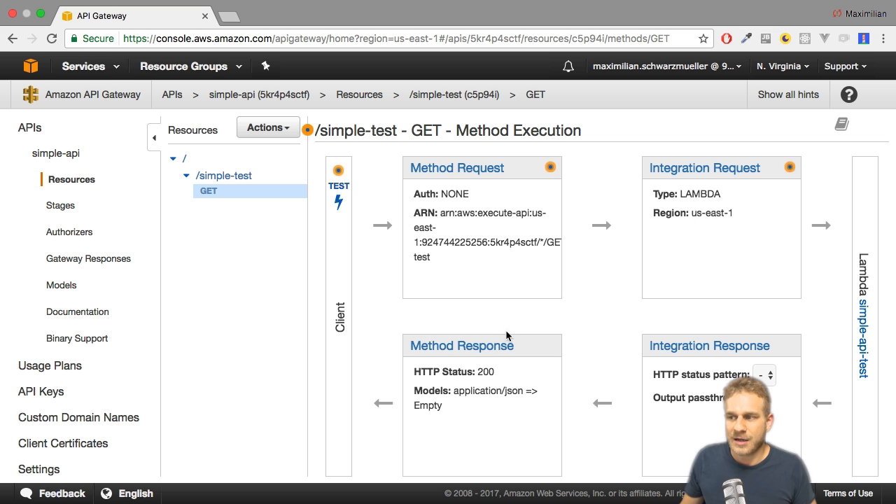
click(494, 347)
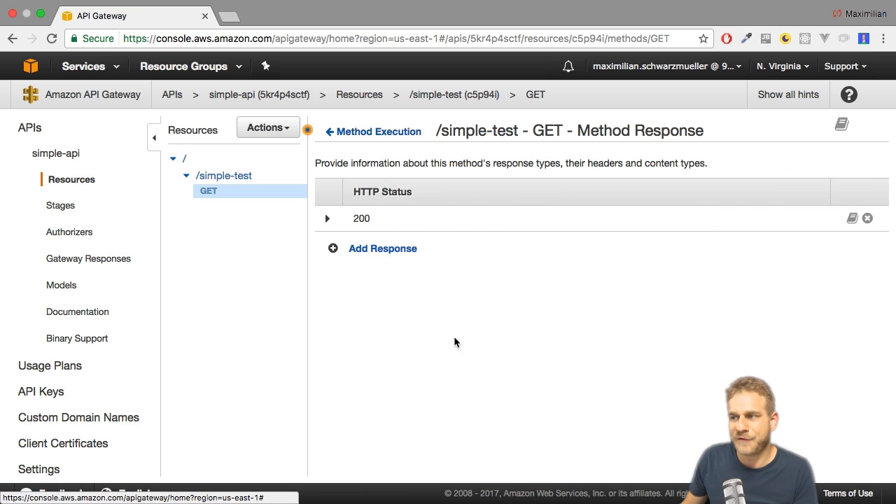
click(330, 220)
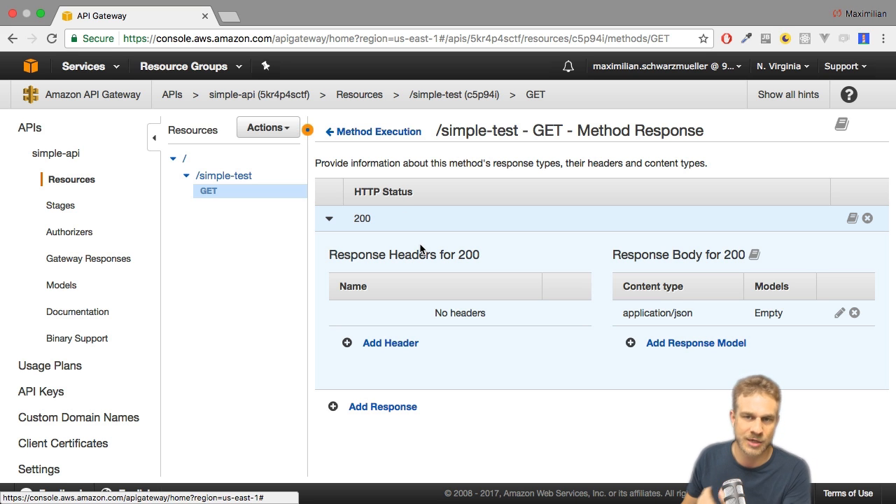
click(378, 131)
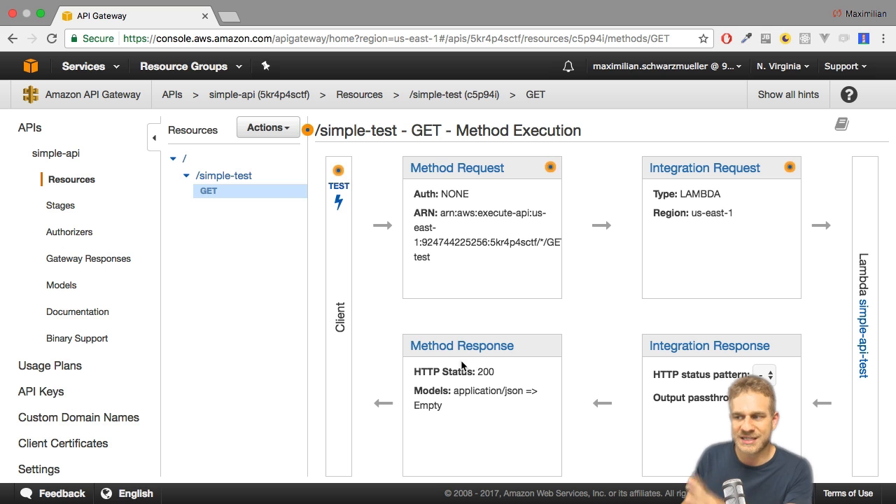
click(673, 347)
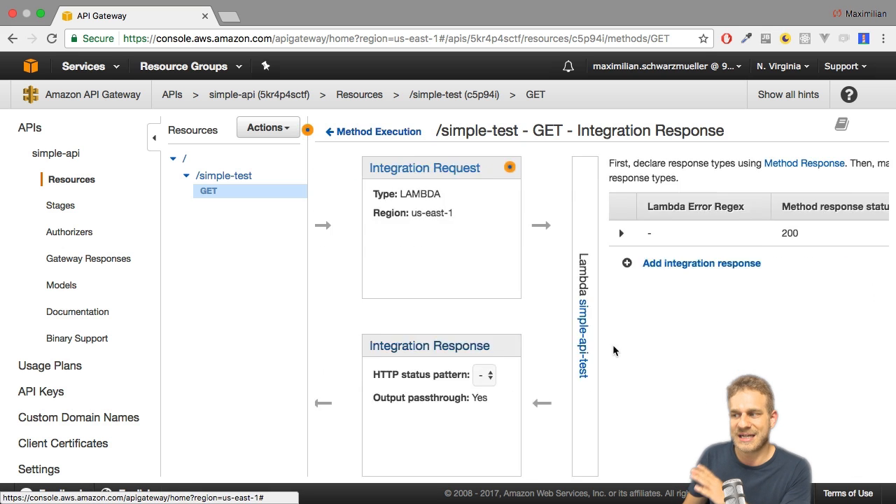
click(327, 233)
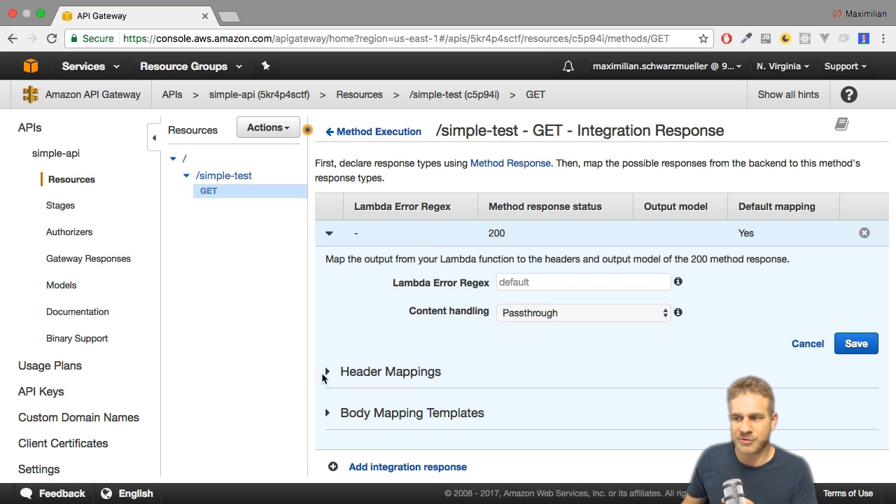
click(353, 132)
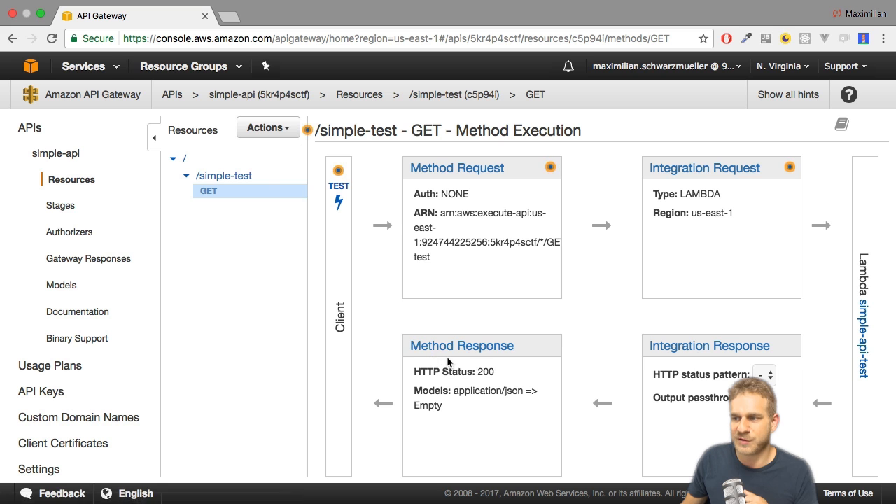
click(709, 346)
click(391, 130)
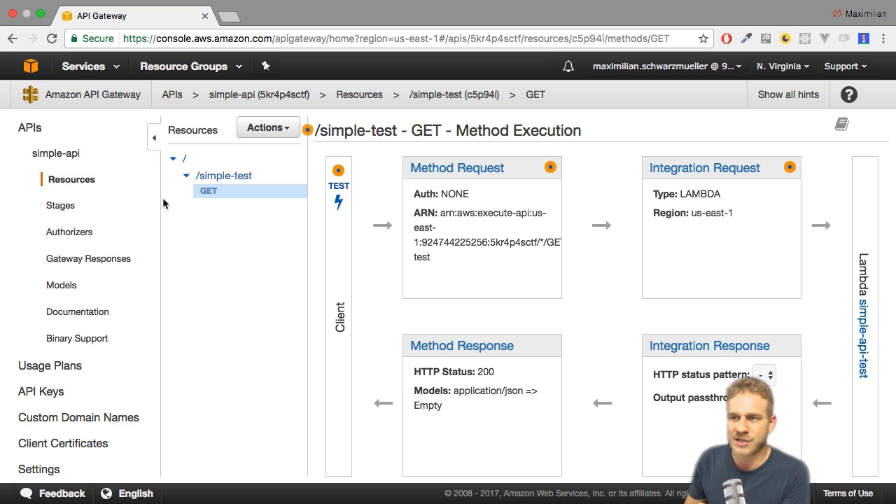
Deploy the API to a new stage named dev, leaving both descriptions empty.
click(272, 130)
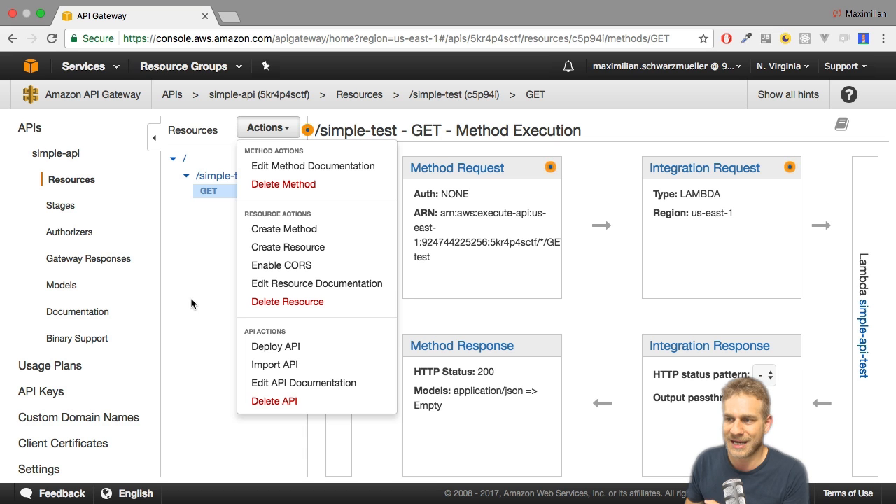
click(330, 350)
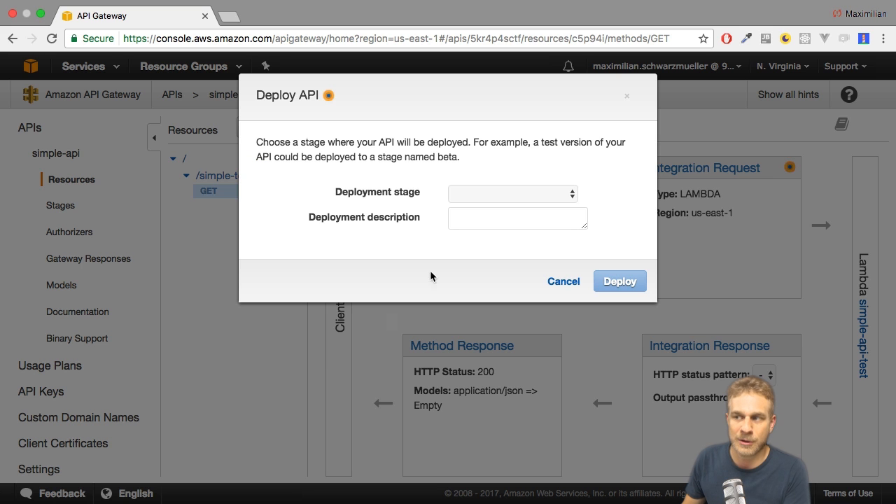
click(473, 192)
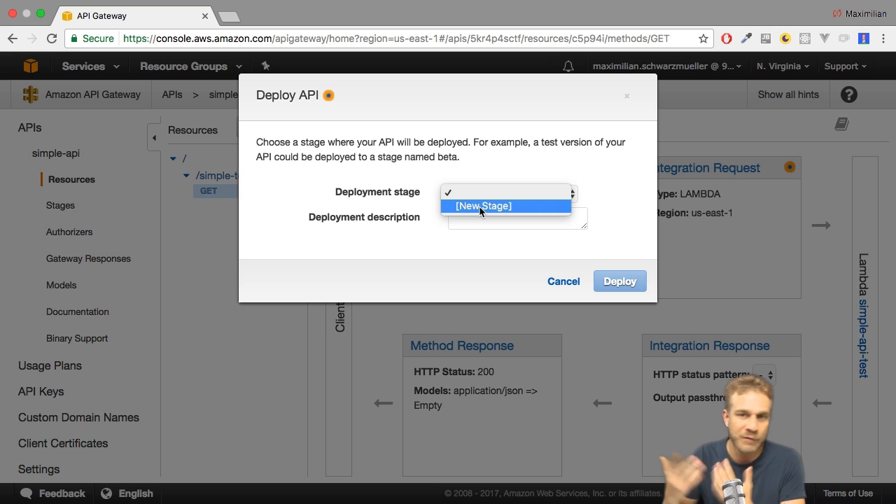
click(480, 206)
click(486, 213)
text(dev)
click(402, 212)
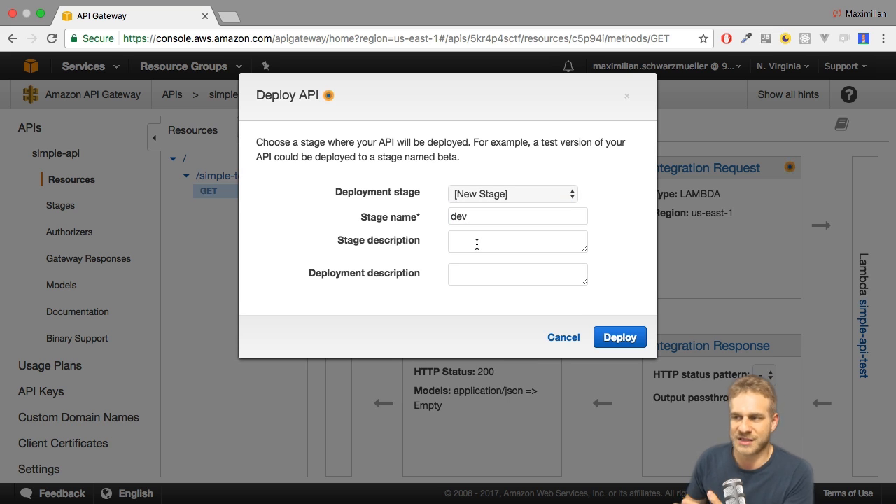
click(485, 273)
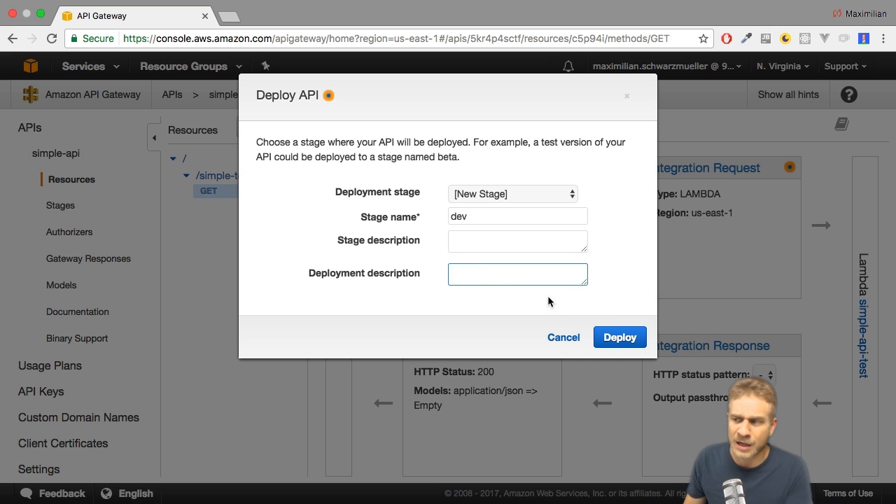
click(620, 337)
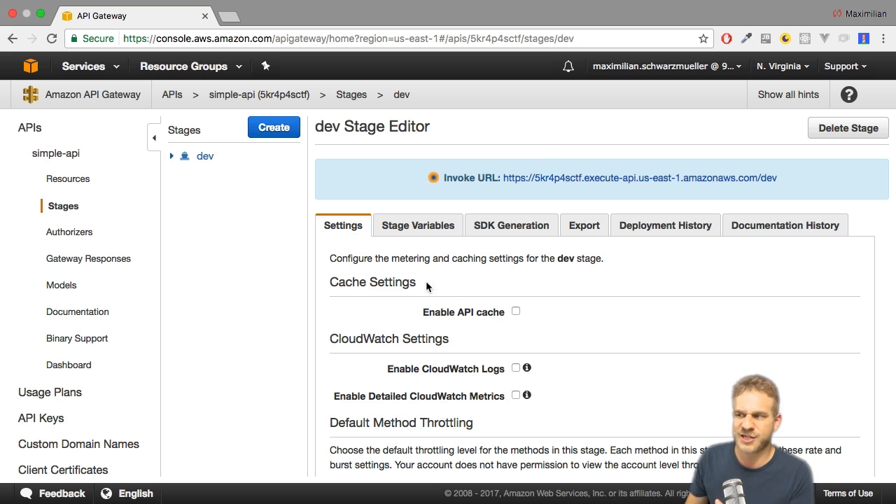
Copy the invoke URL of the /simple-test GET method from the dev stage.
click(172, 160)
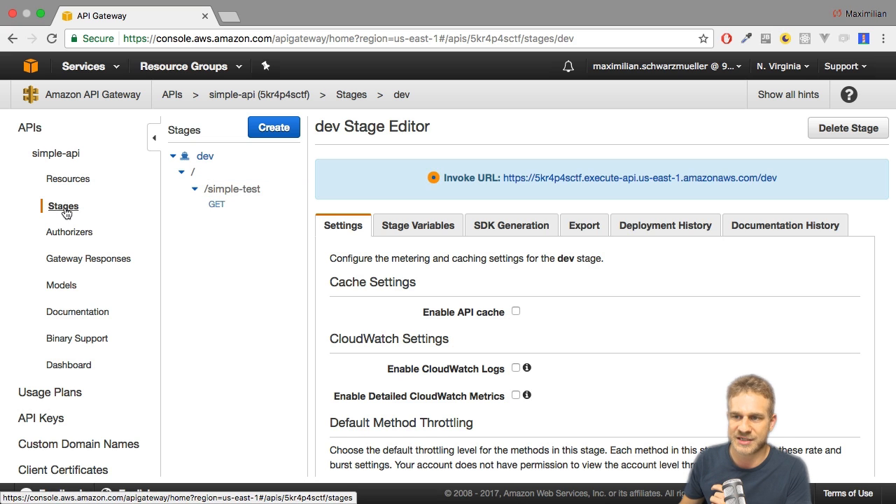
click(251, 191)
click(353, 170)
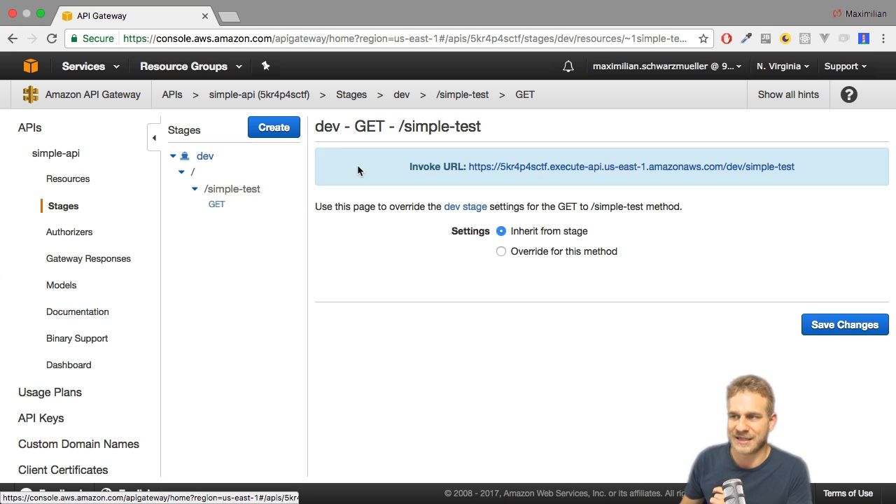
right_click(532, 168)
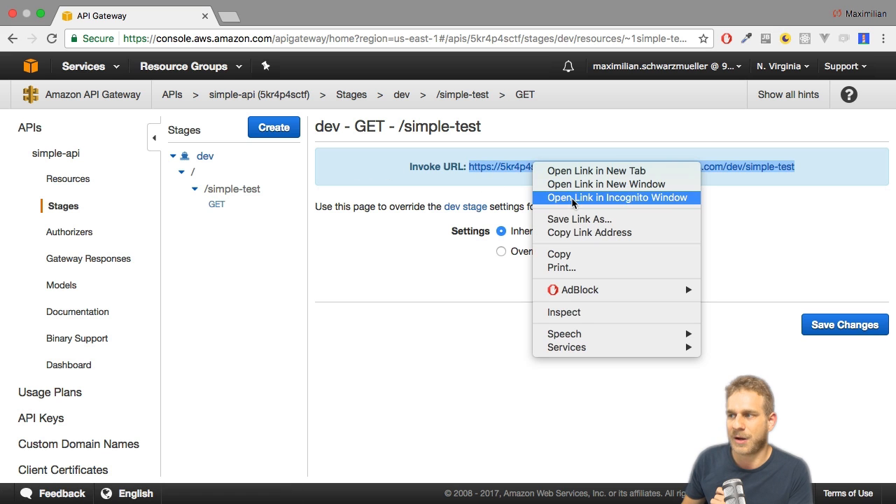
click(553, 233)
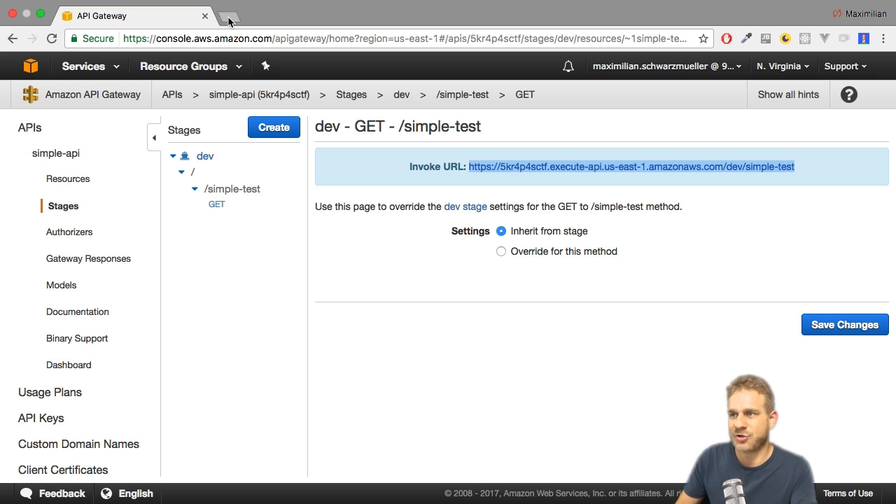
Load the copied invoke URL in a new browser tab to test the endpoint, and return to the API Gateway console.
click(228, 18)
key(super+v)
key(Return)
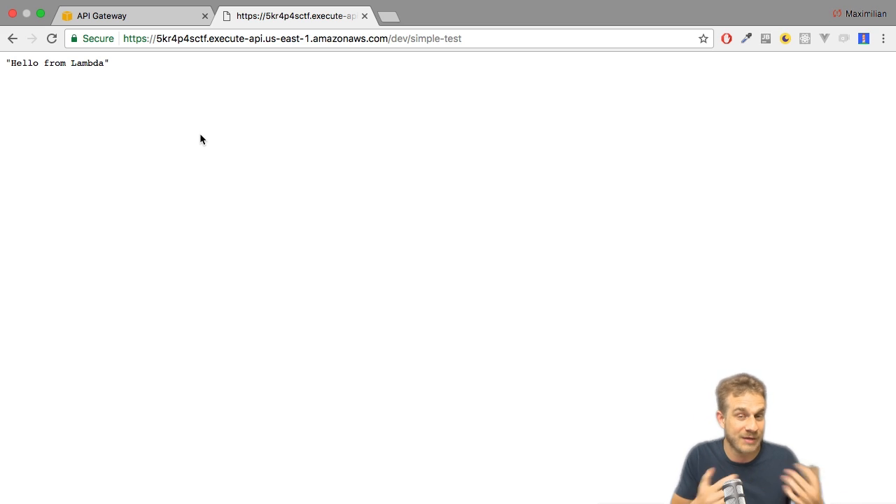
click(130, 15)
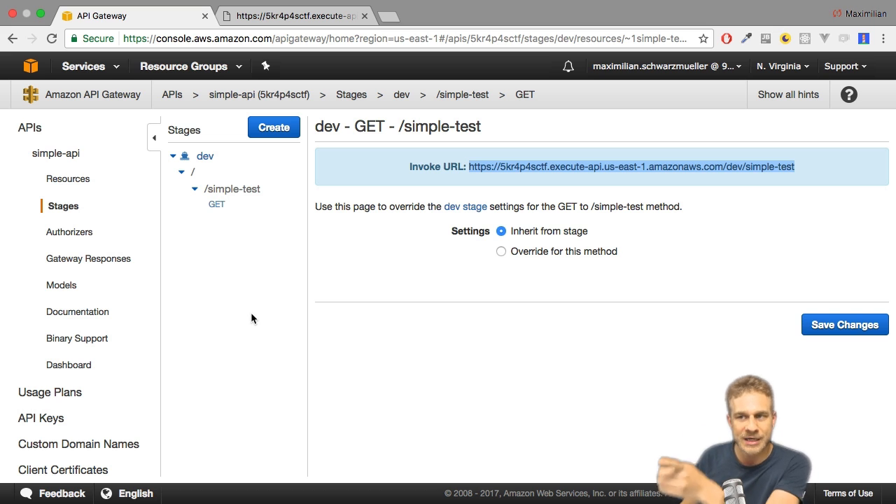